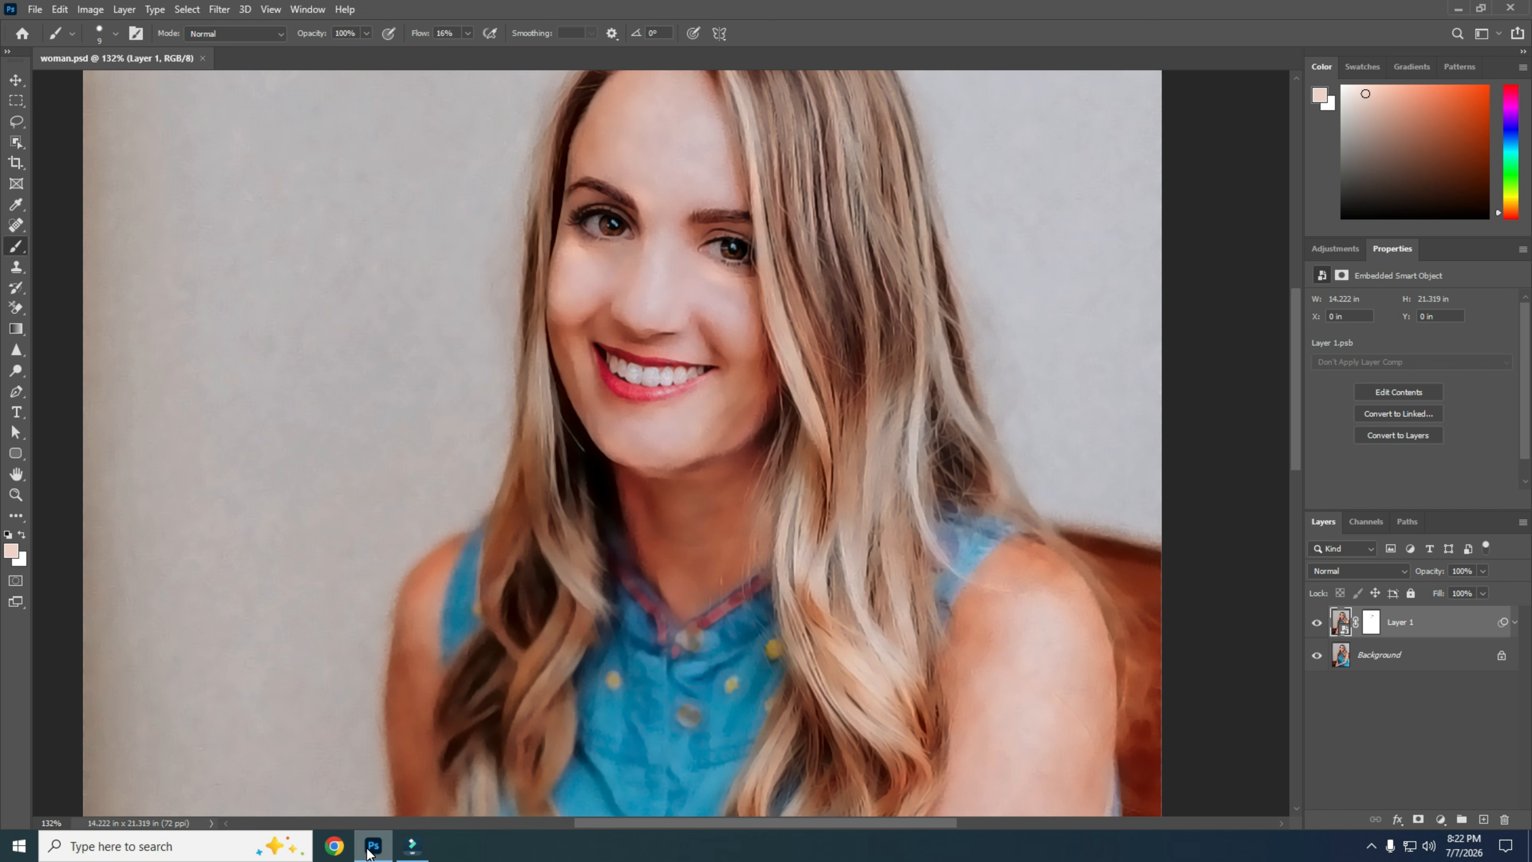
- Compare the portrait with Layer 1 hidden and shown, and delete Layer 1 to leave only the Background
click(1317, 623)
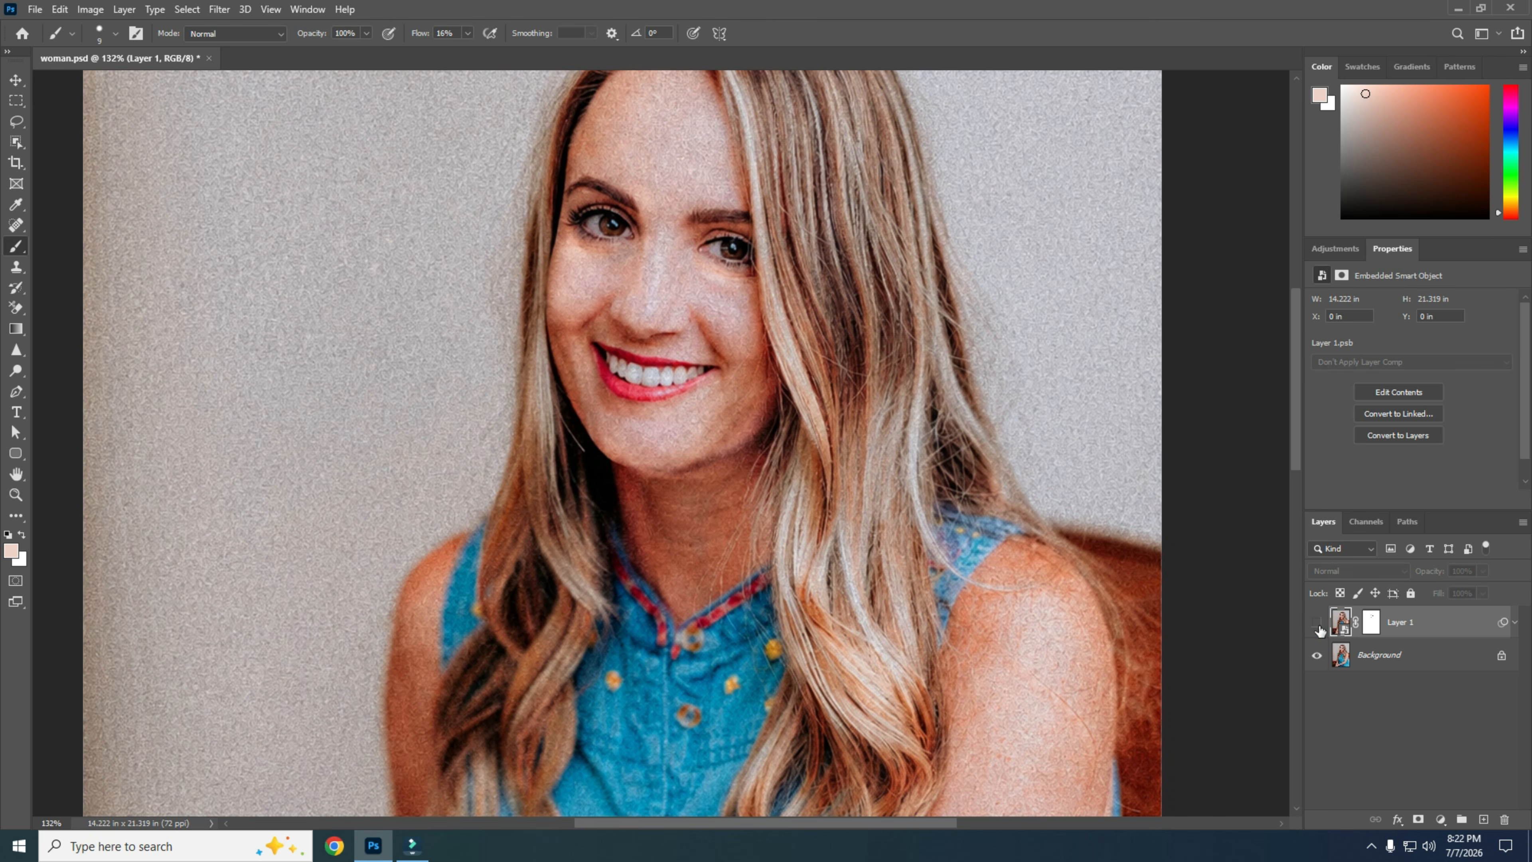
key(ctrl+plus)
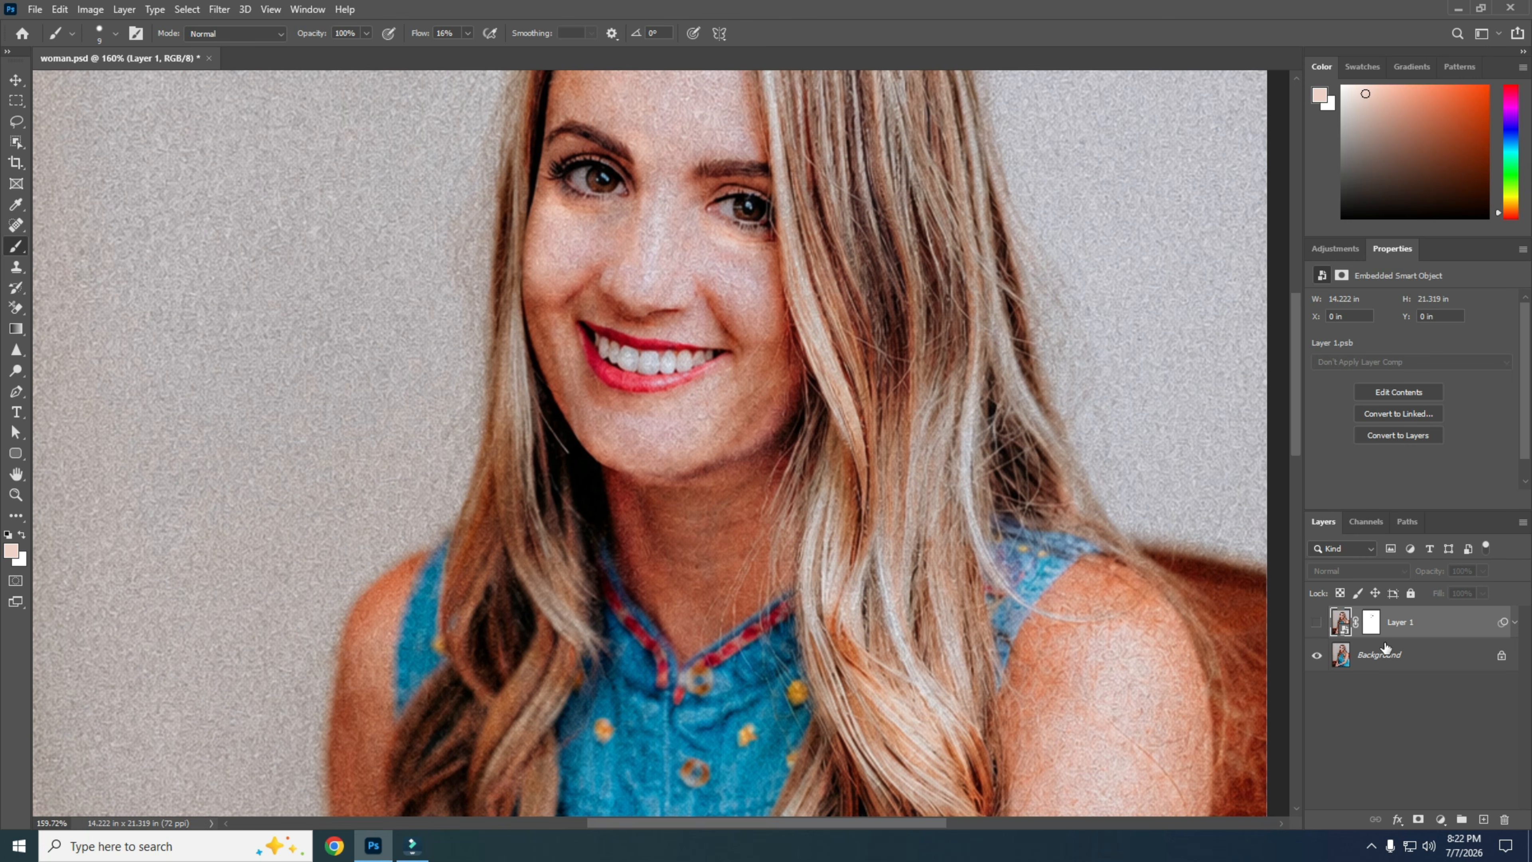
click(1319, 625)
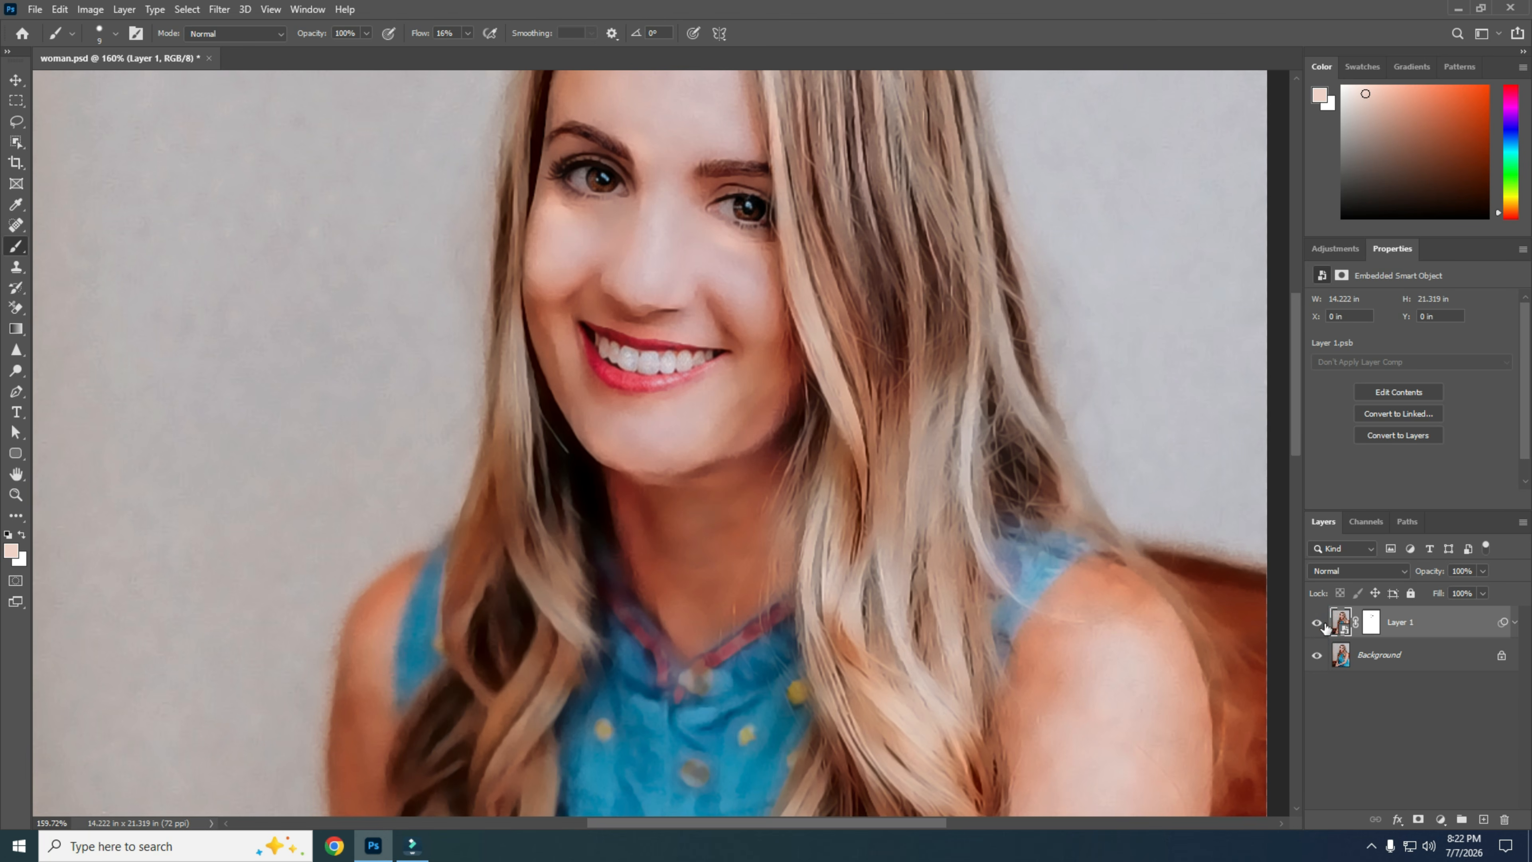
drag(1434, 618, 1504, 819)
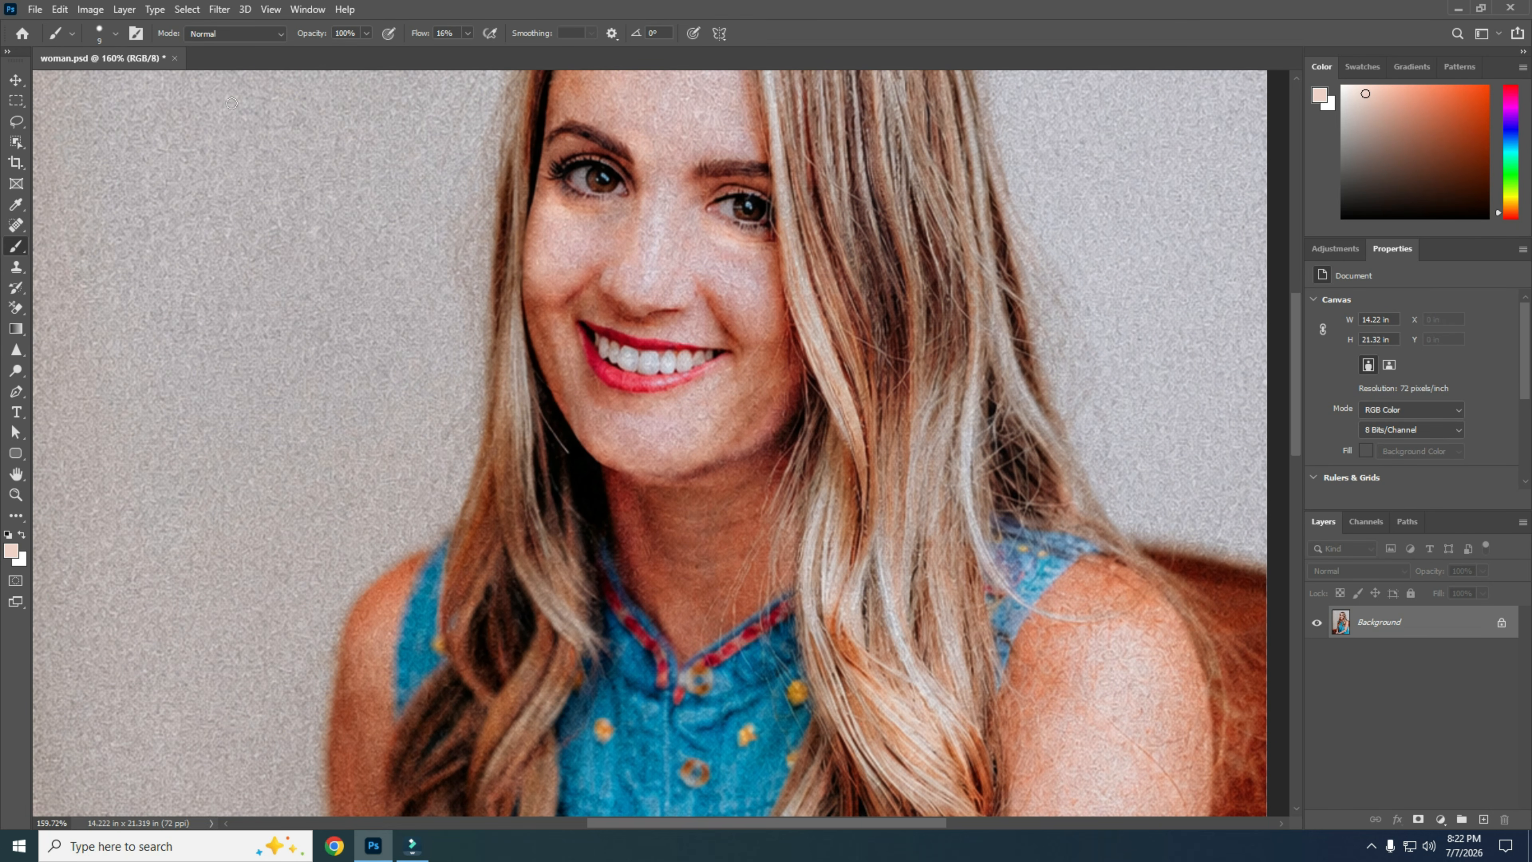
- Duplicate the Background layer and convert the copy for smart filters
click(16, 79)
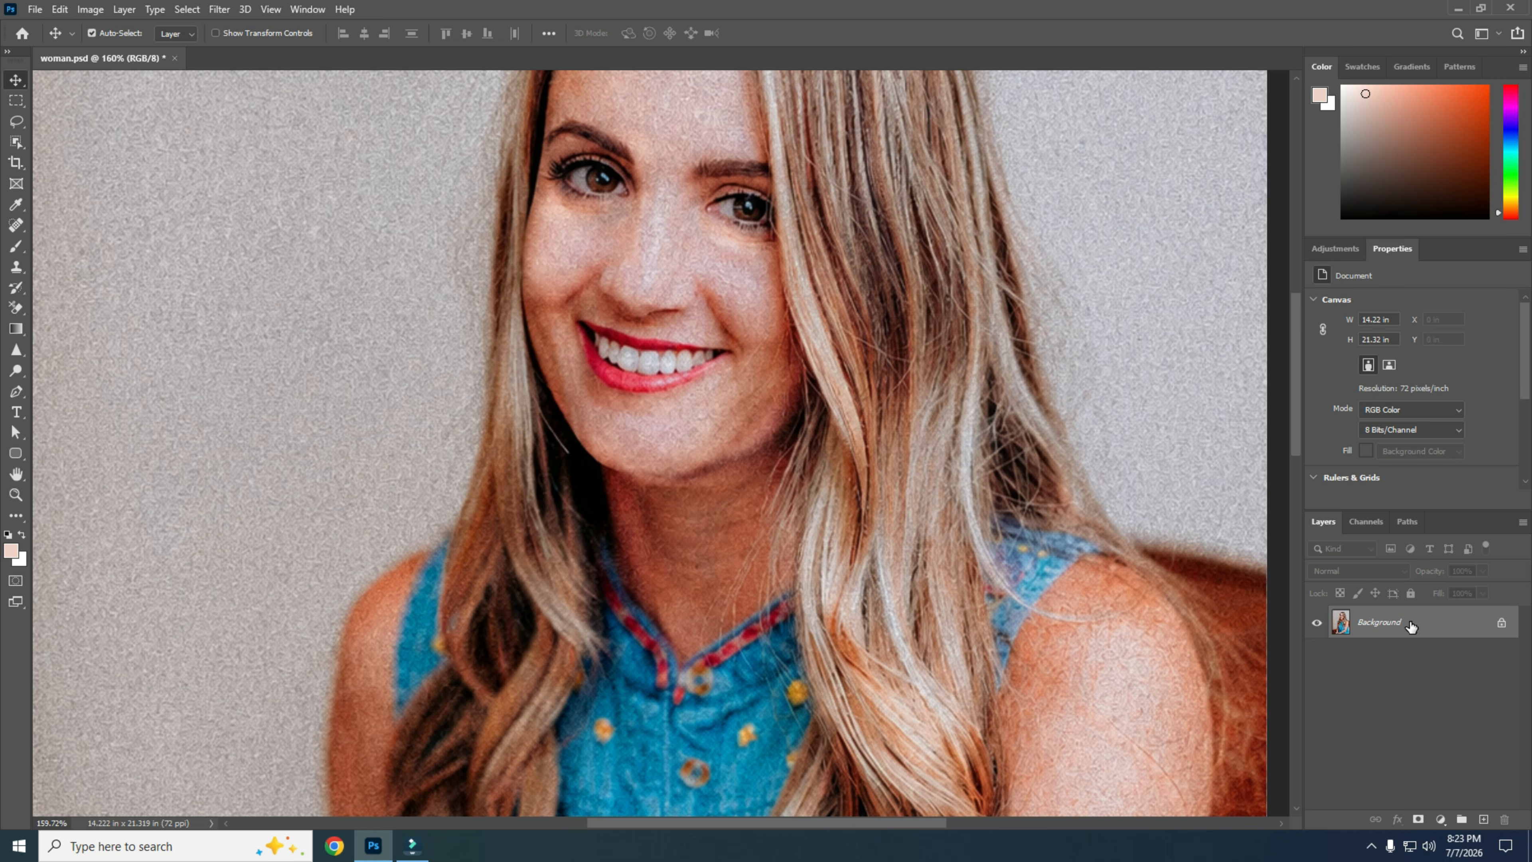
key(ctrl+j)
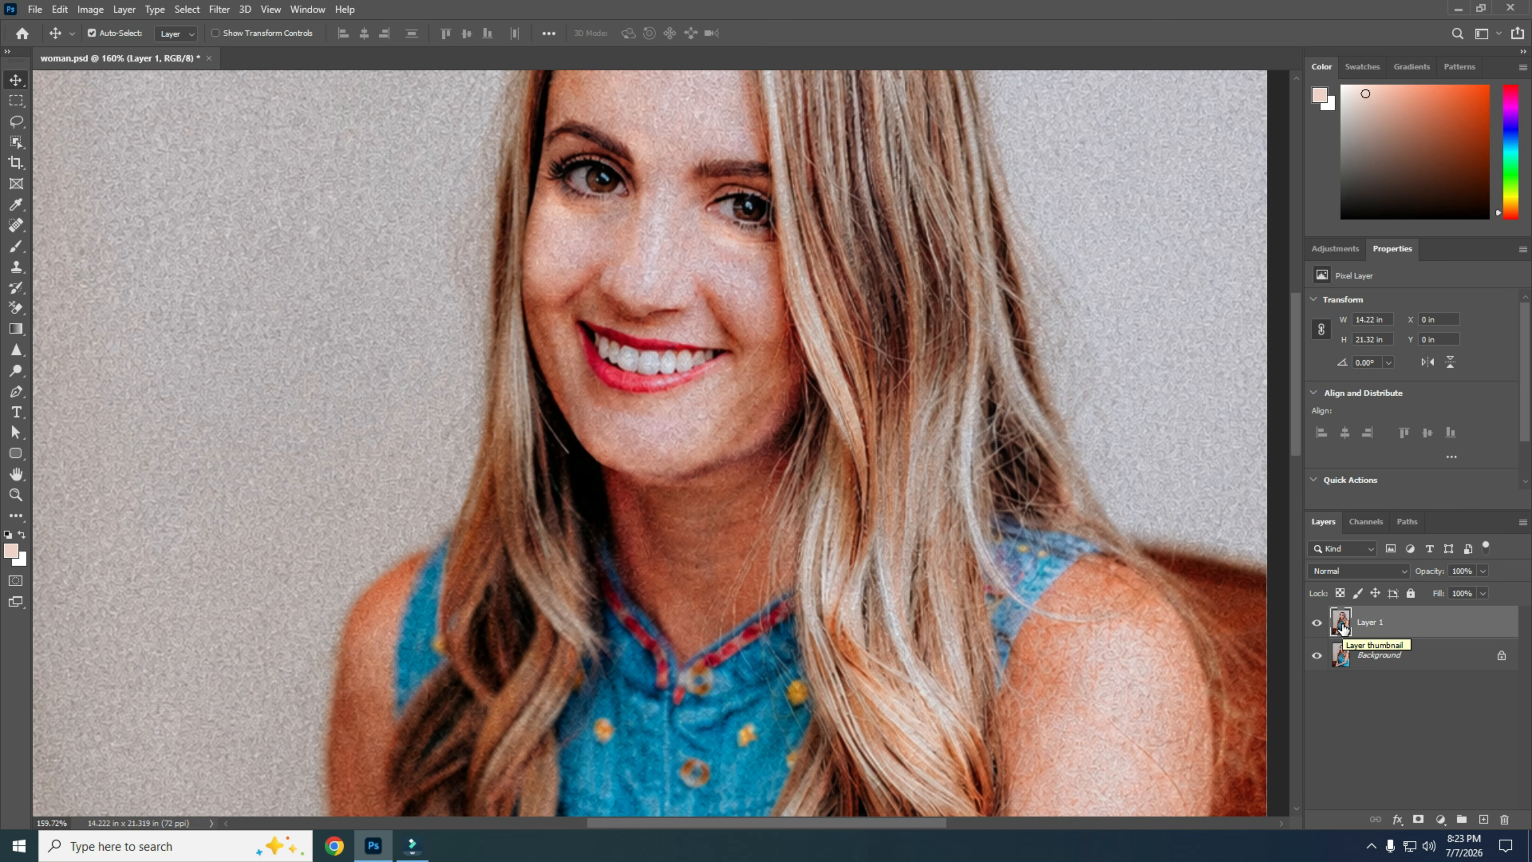
click(218, 9)
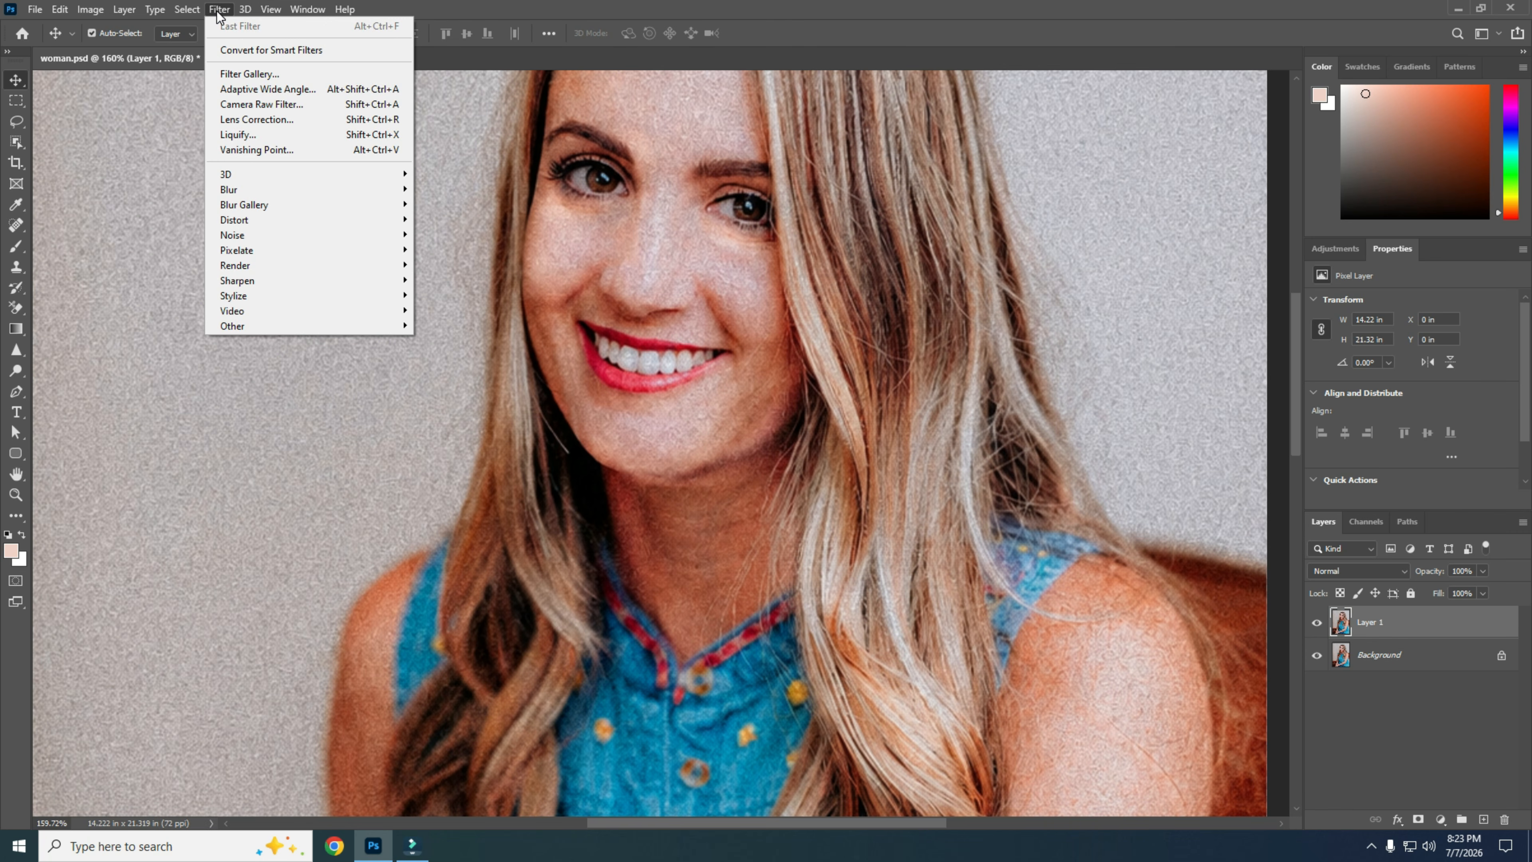
click(235, 49)
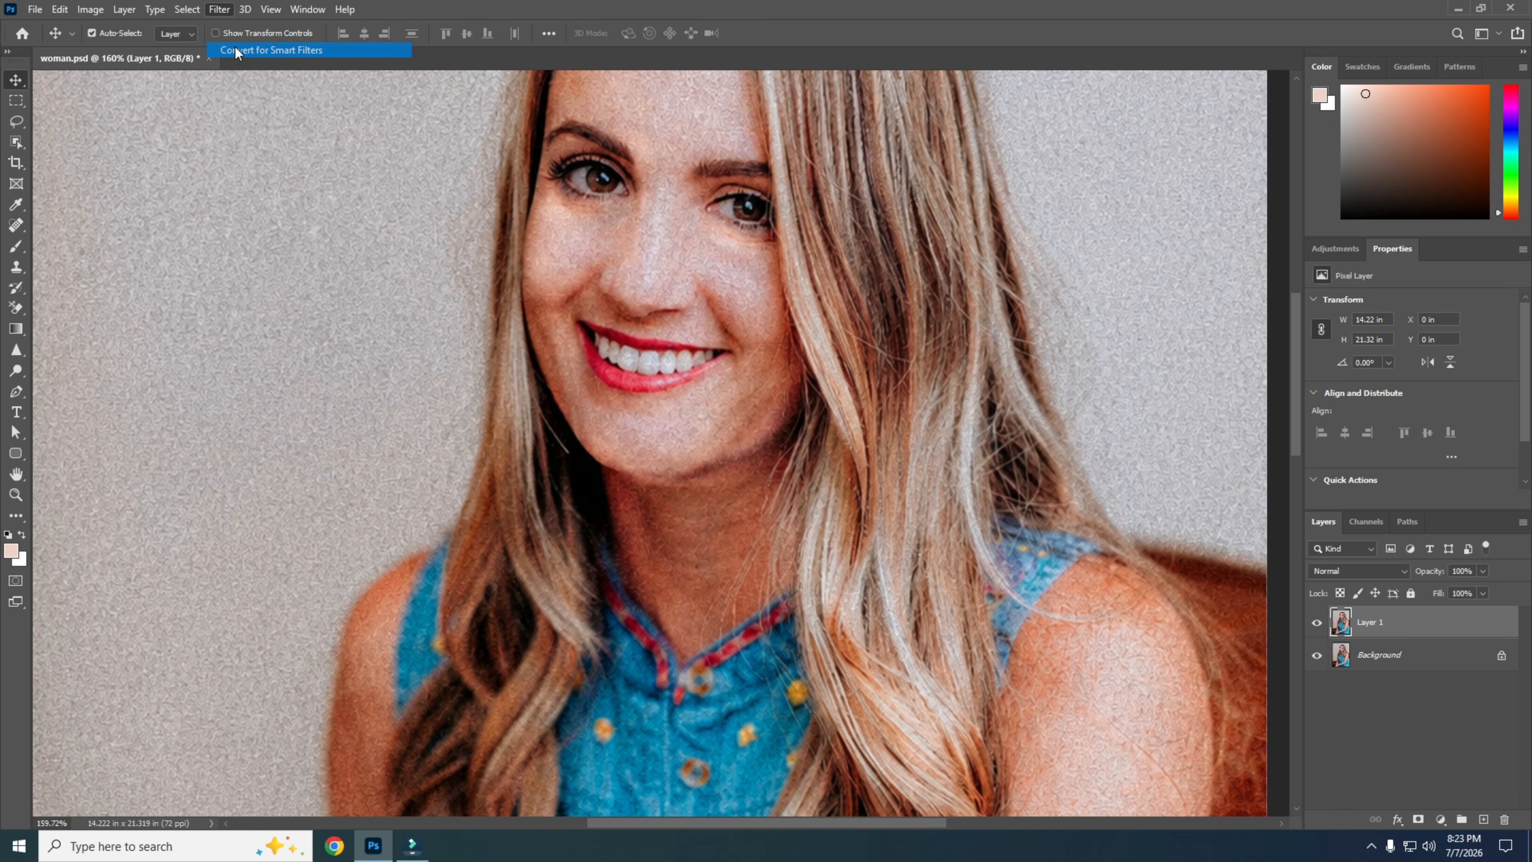
click(735, 318)
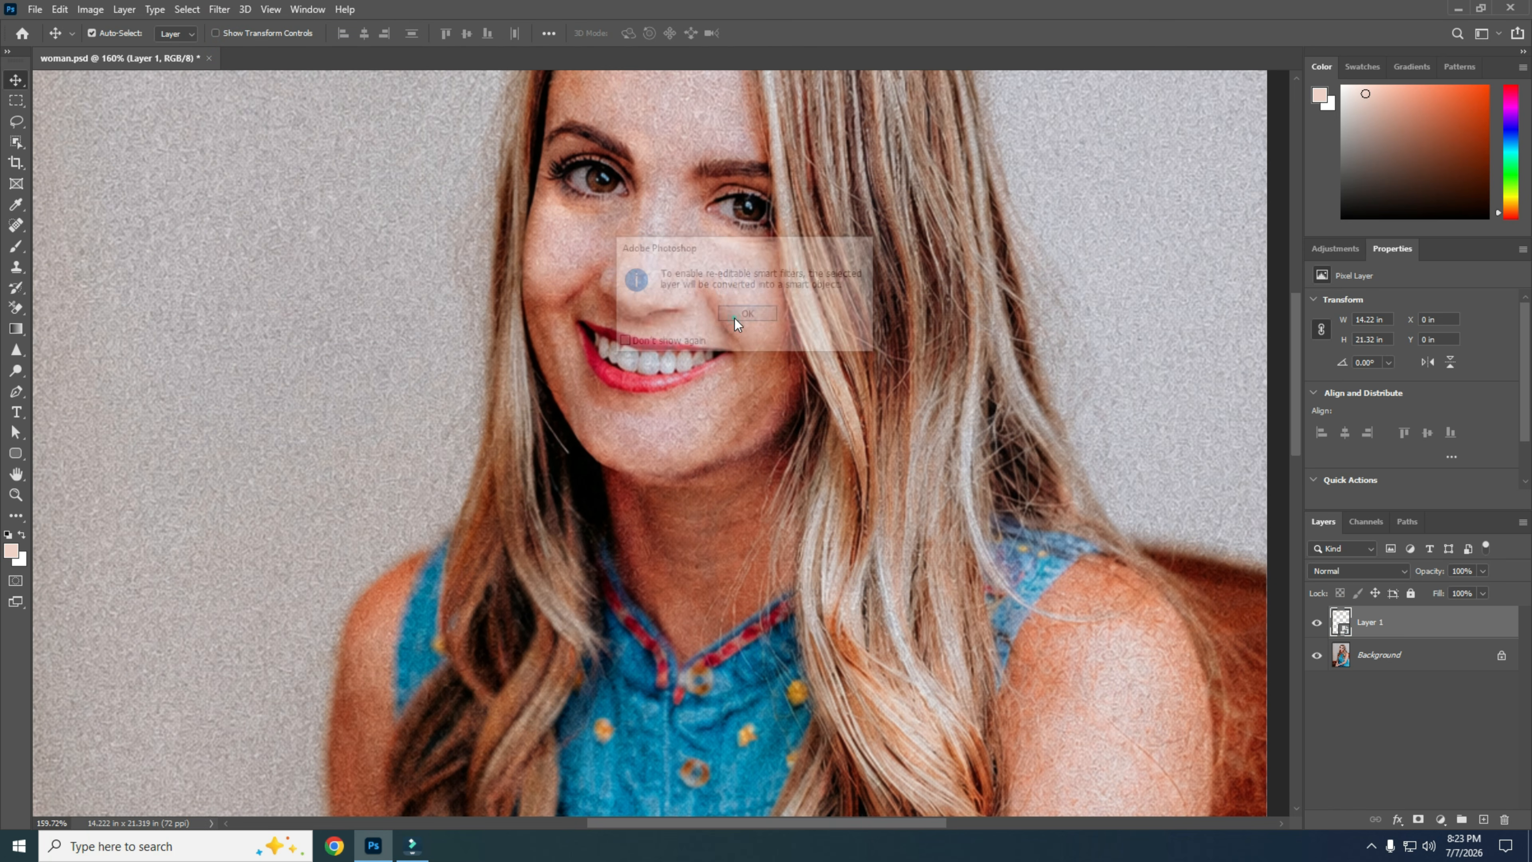
- Apply Reduce Noise to Layer 1 with Strength 10, Preserve Details 0%, Reduce Color Noise 80%, Sharpen Details 0%, and compare it with the original
click(219, 9)
mouse_move(236, 243)
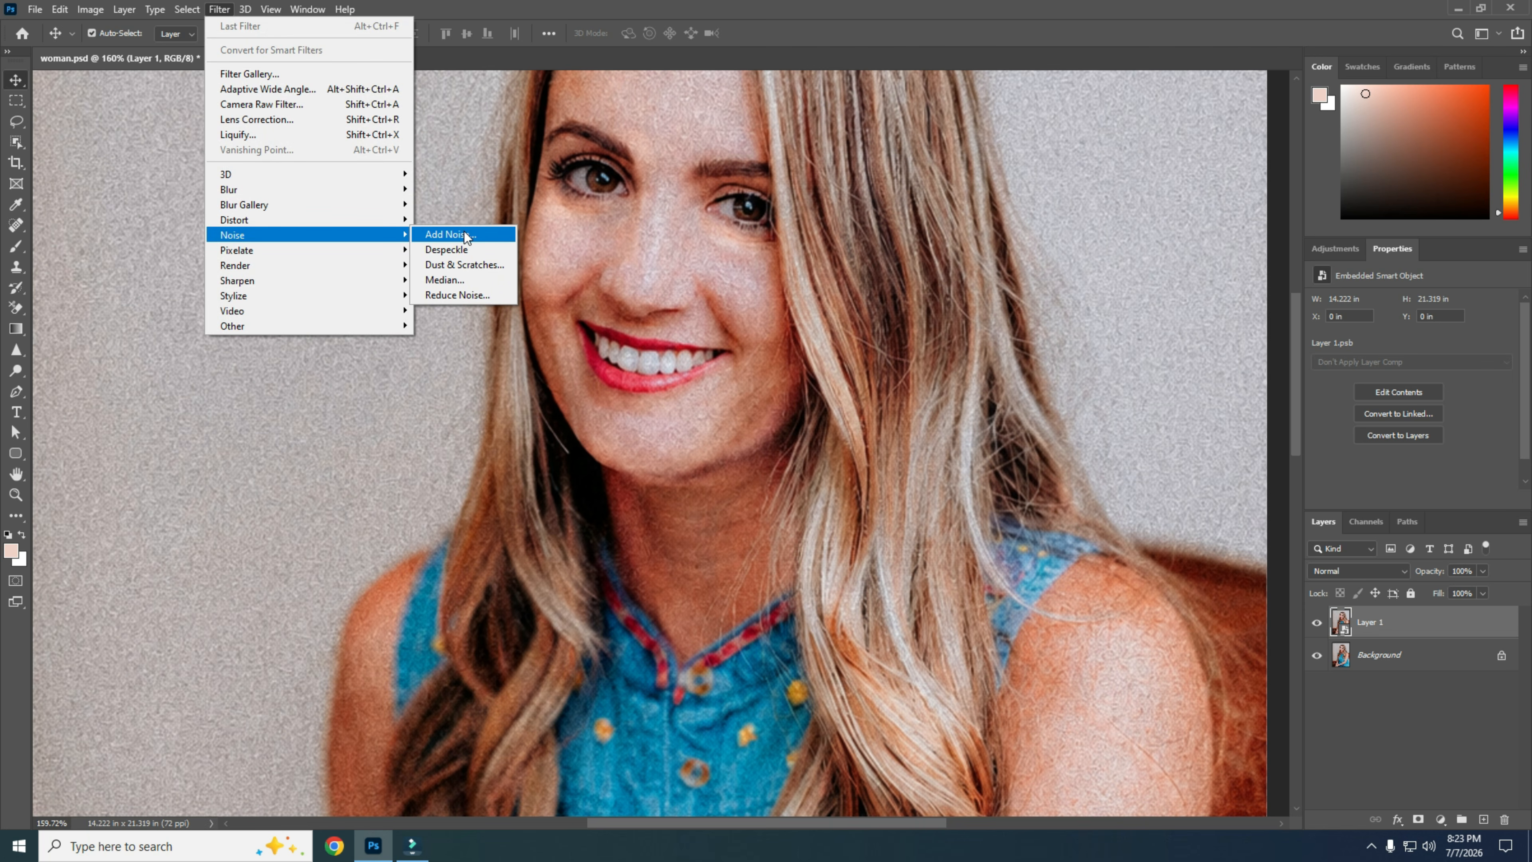
click(453, 295)
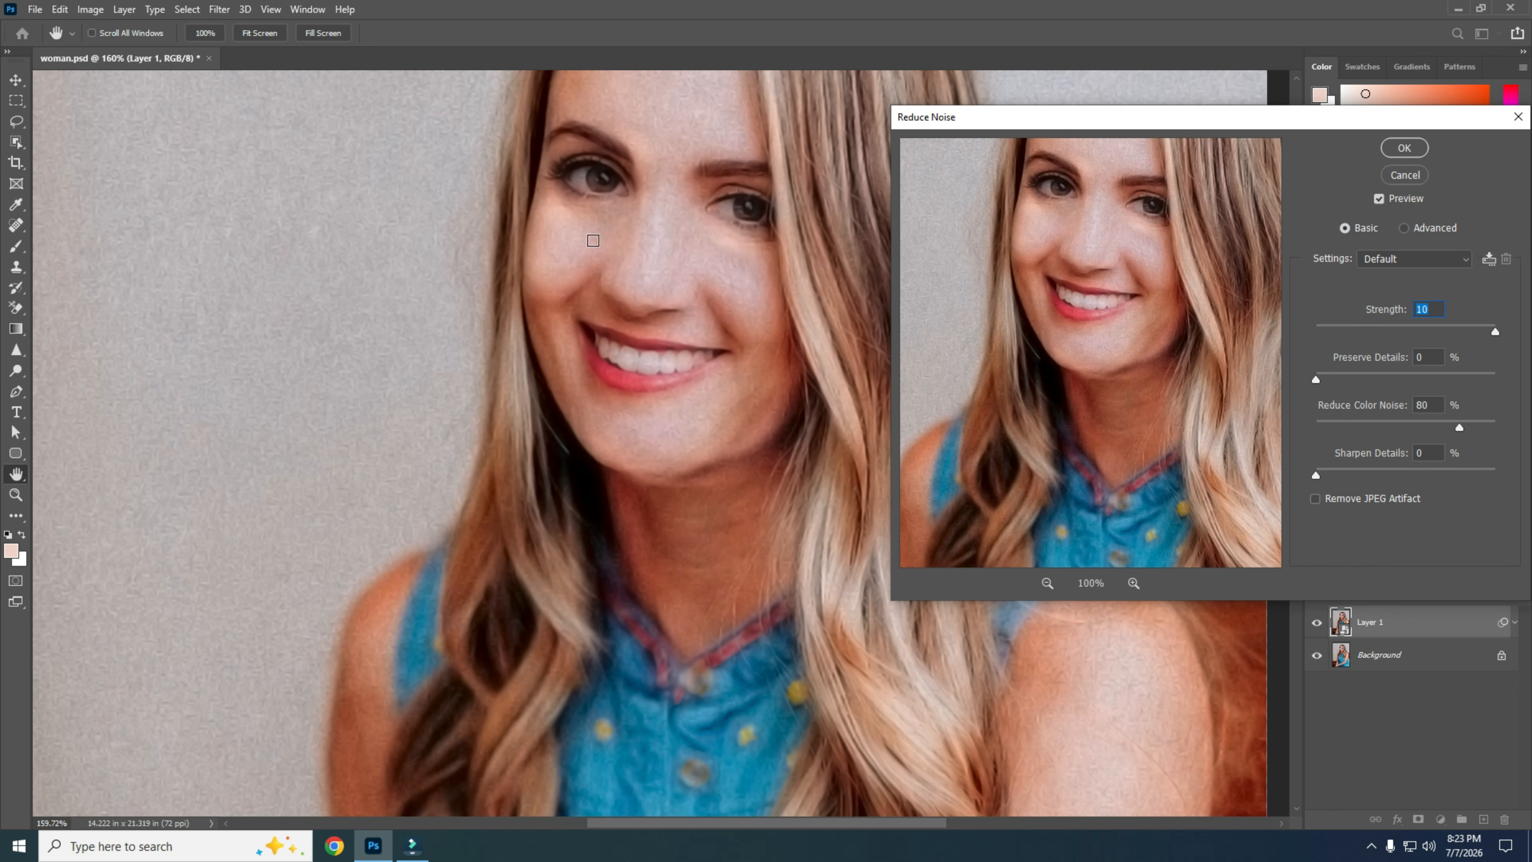
click(708, 303)
drag(1375, 119, 1244, 87)
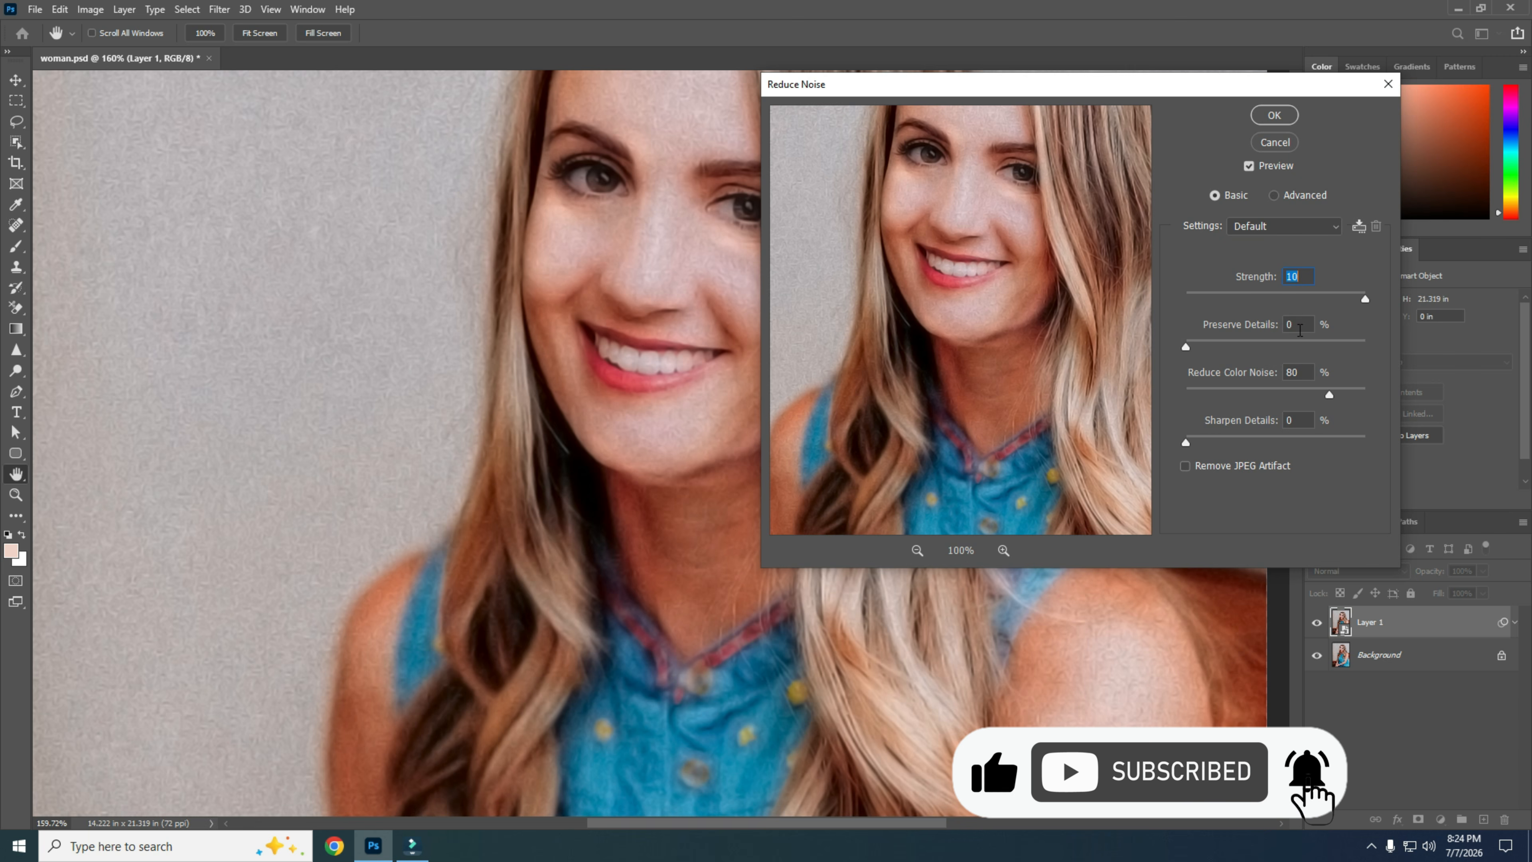
click(1186, 347)
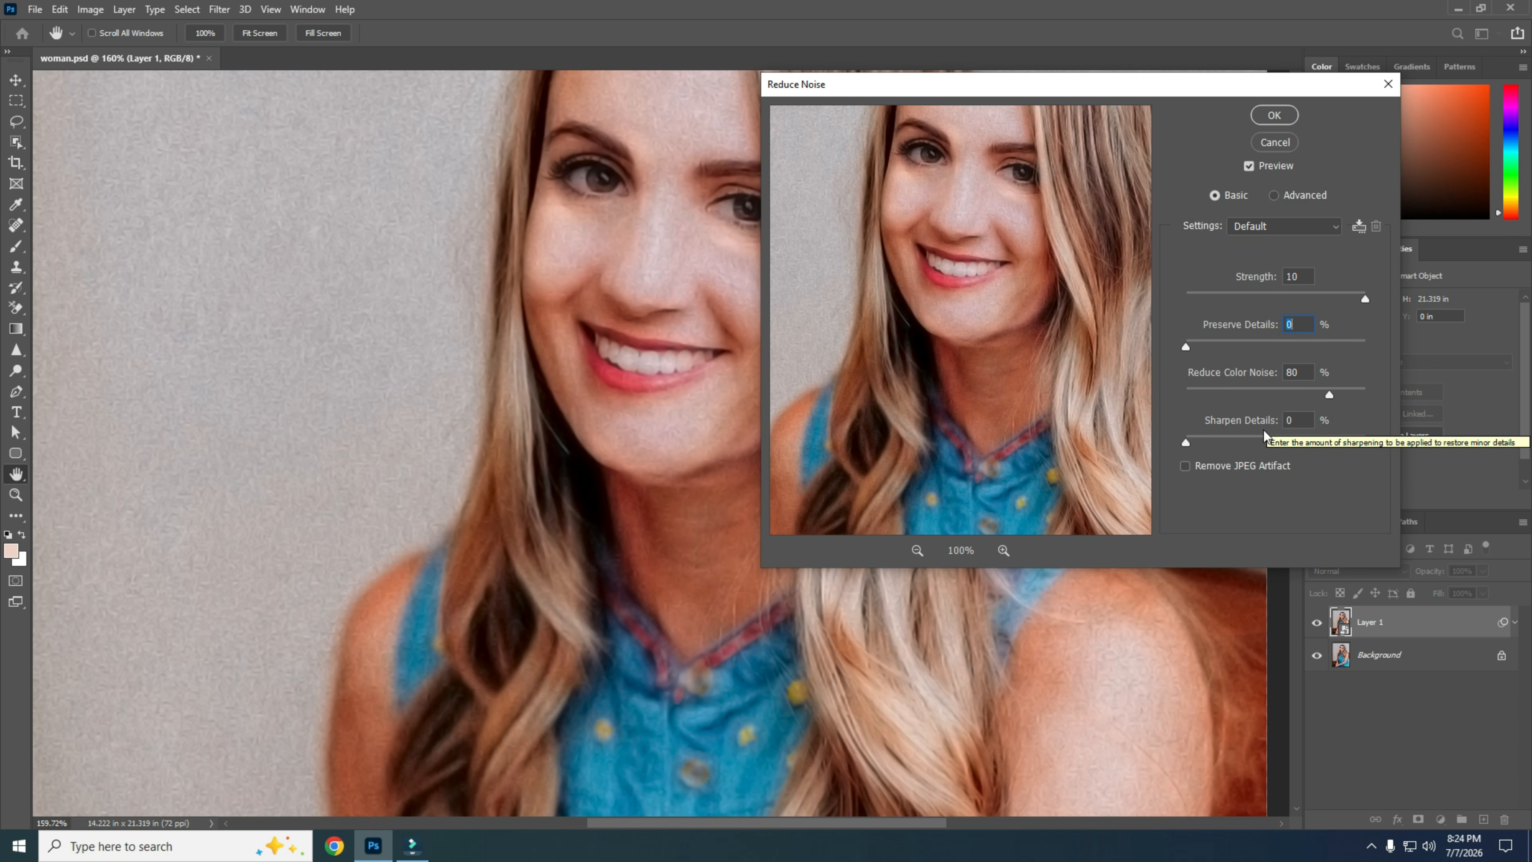
click(1183, 442)
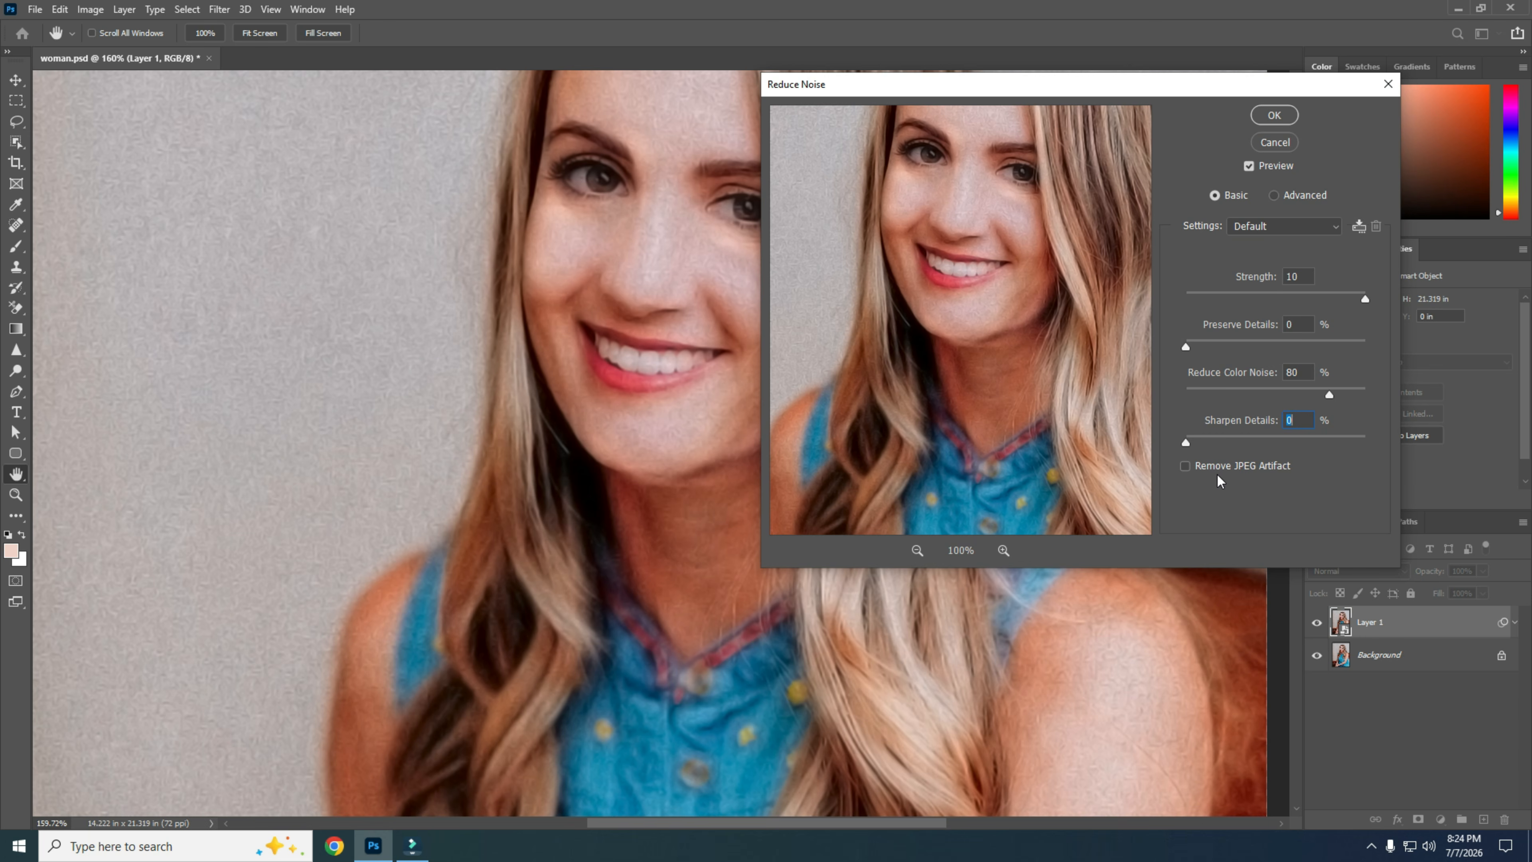
click(1278, 116)
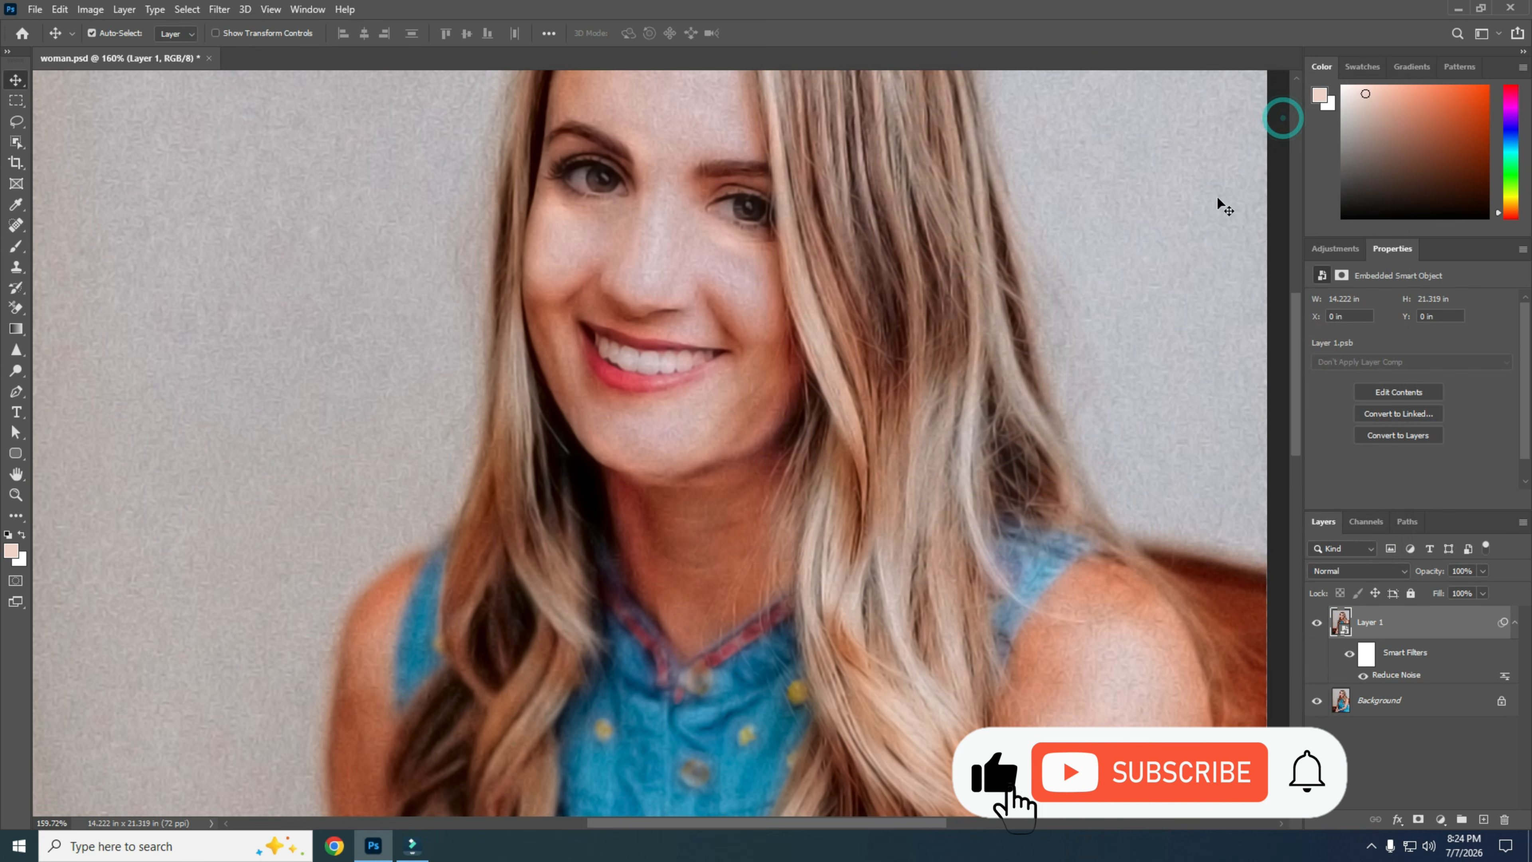
click(1316, 625)
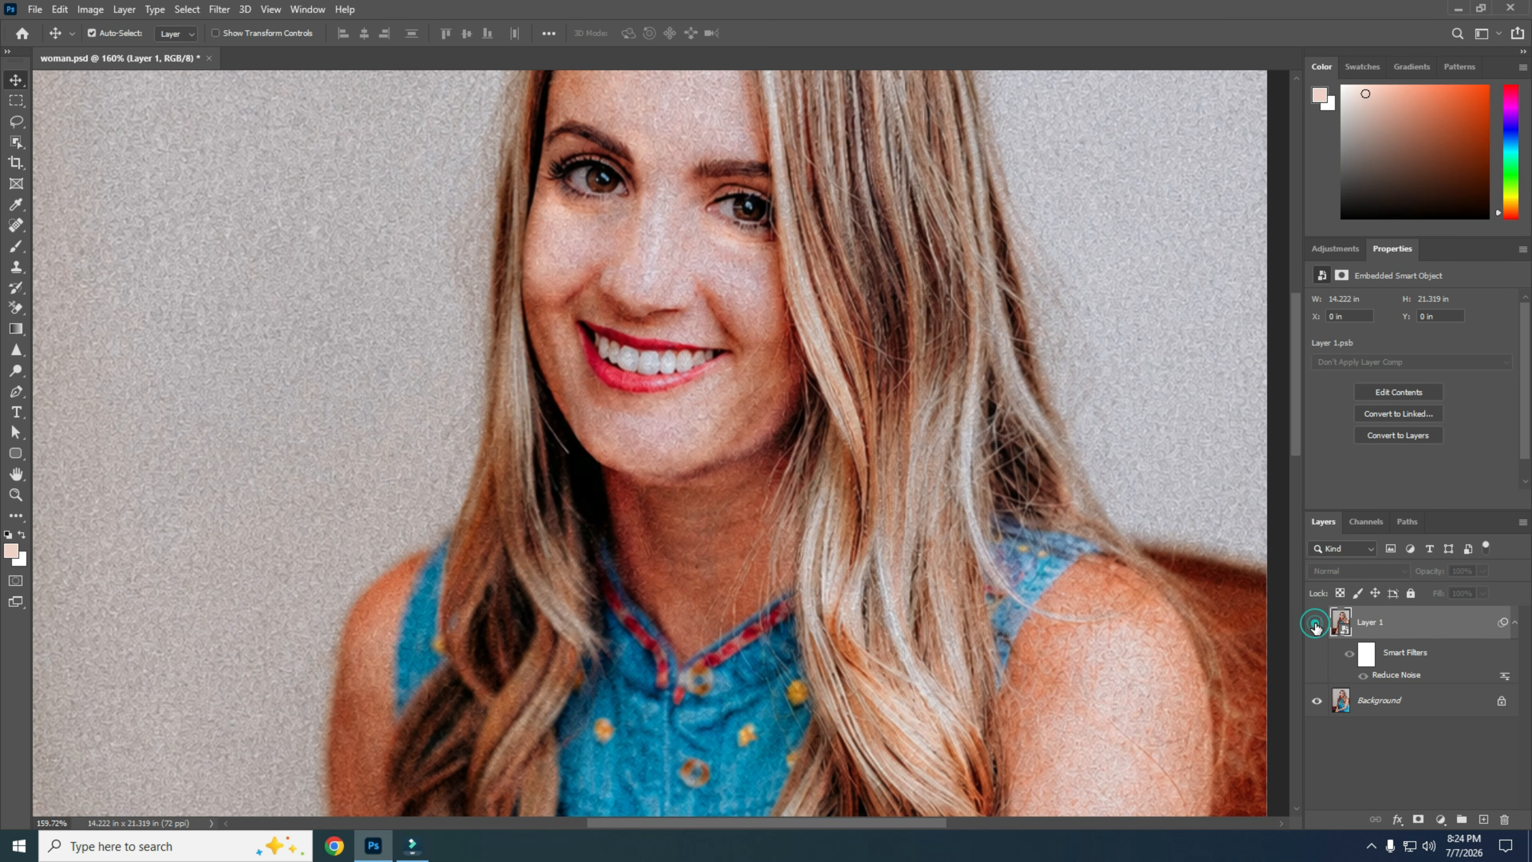
click(1315, 624)
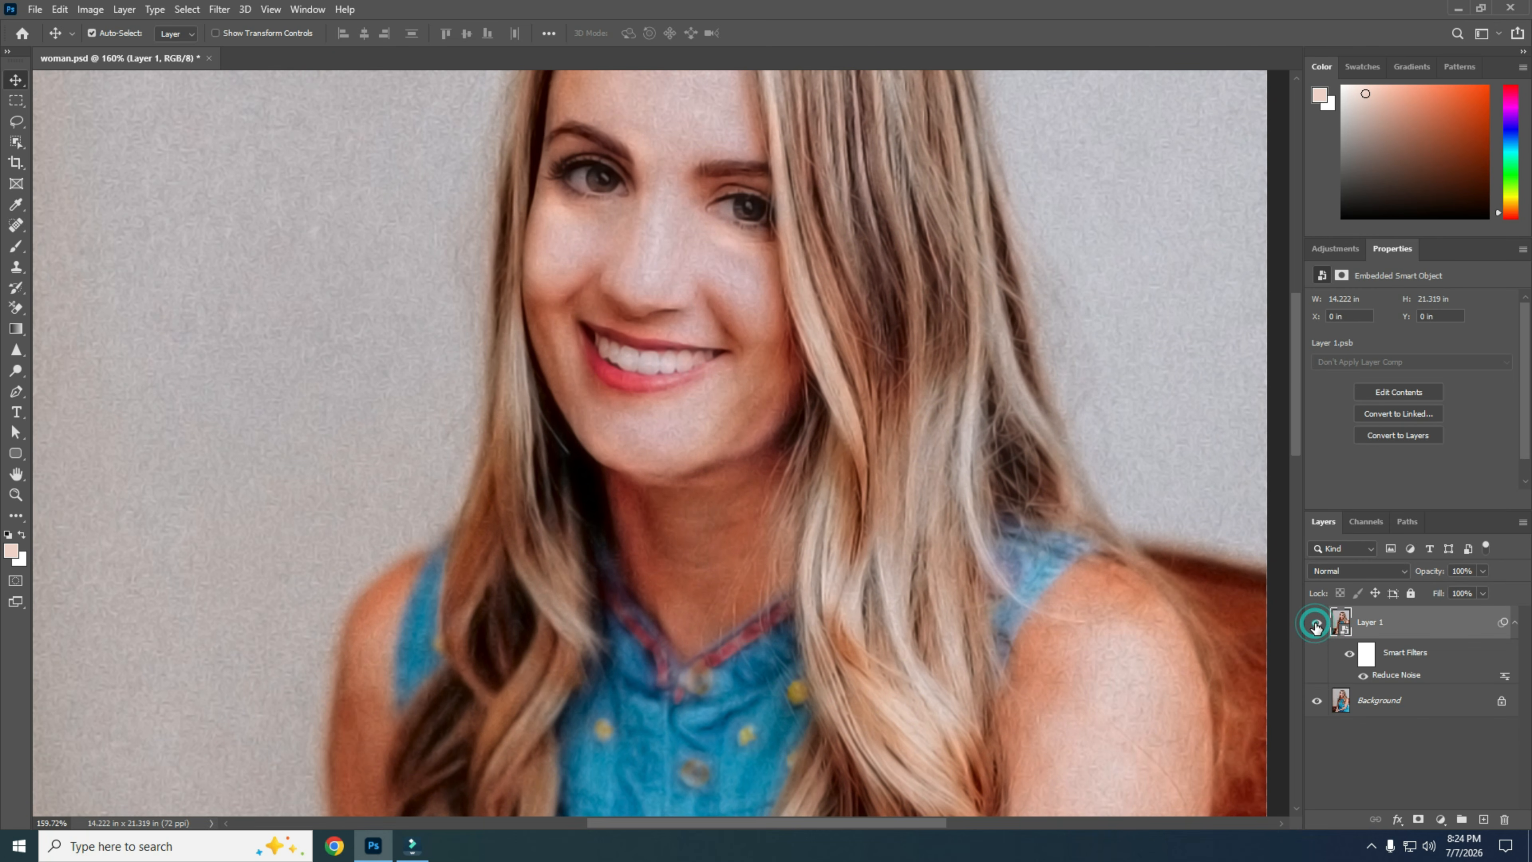
- Apply a Surface Blur to Layer 1 with a 5-pixel radius and a threshold of 10 levels, and check its before and after
click(218, 10)
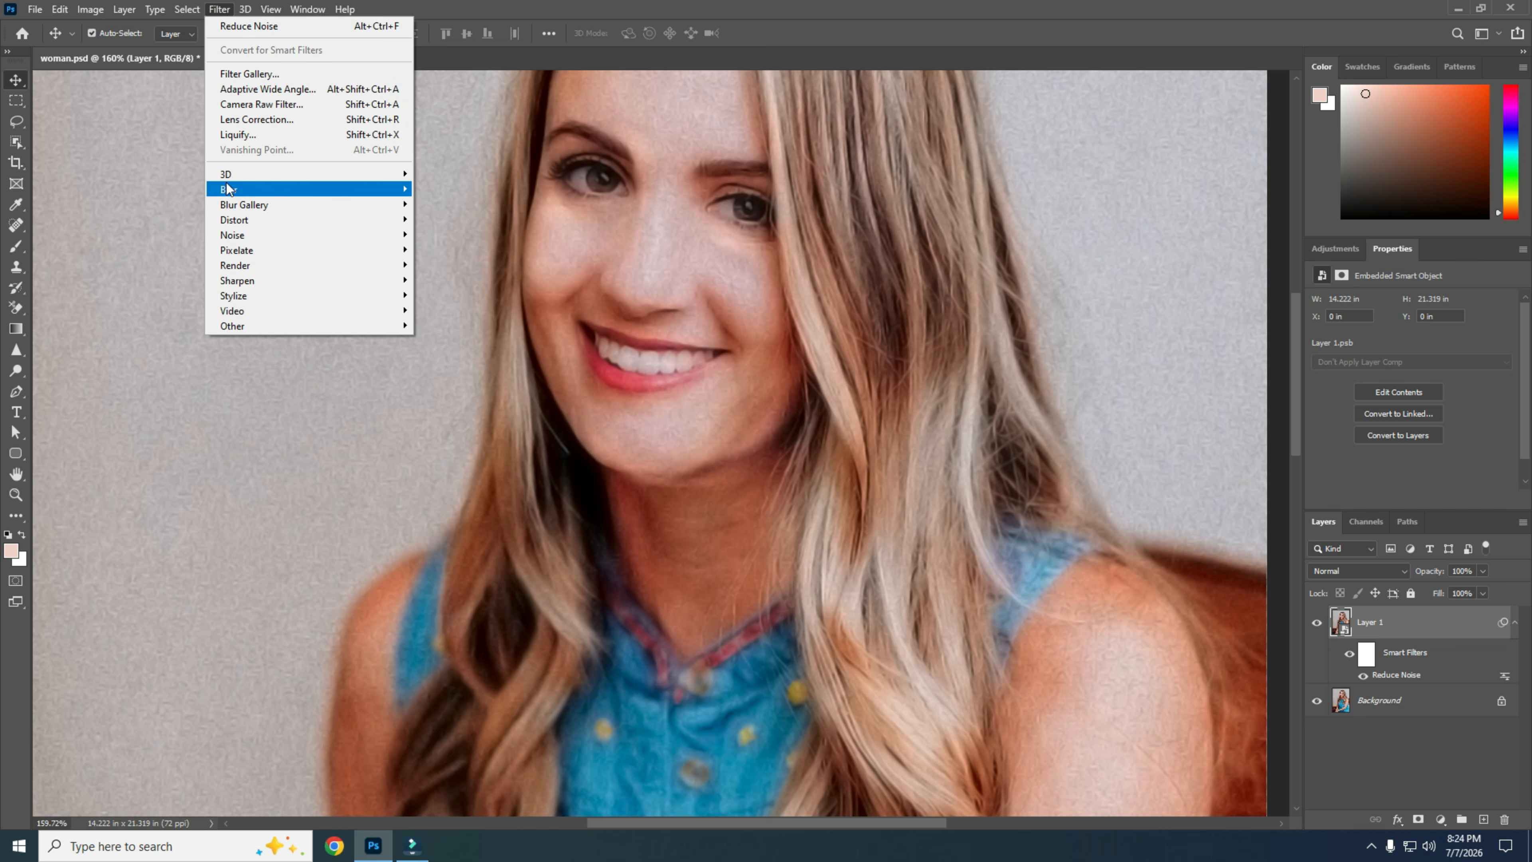
mouse_move(228, 191)
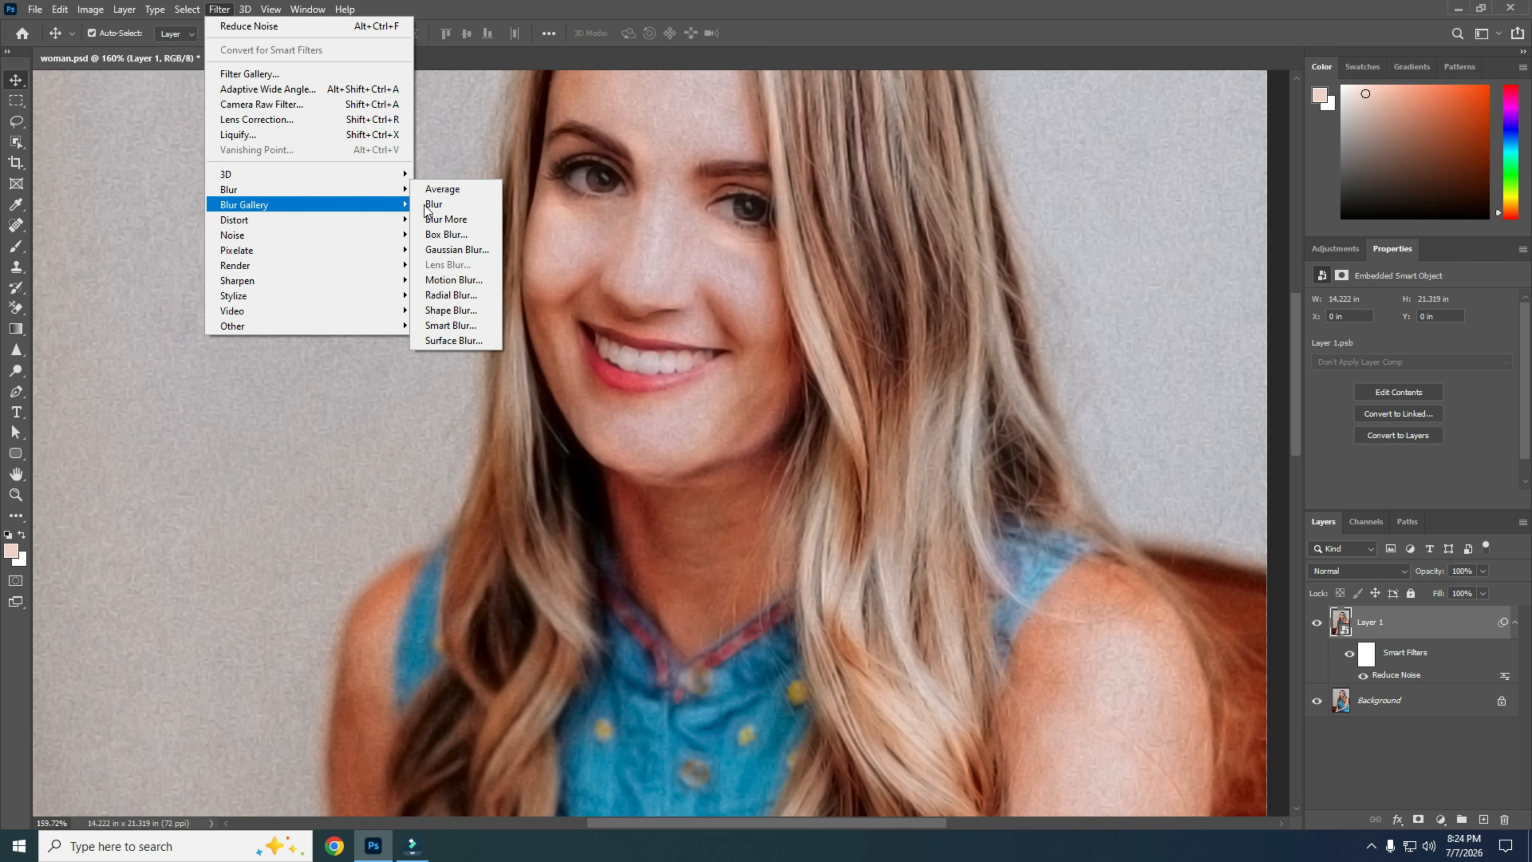
click(447, 341)
drag(815, 145, 1100, 76)
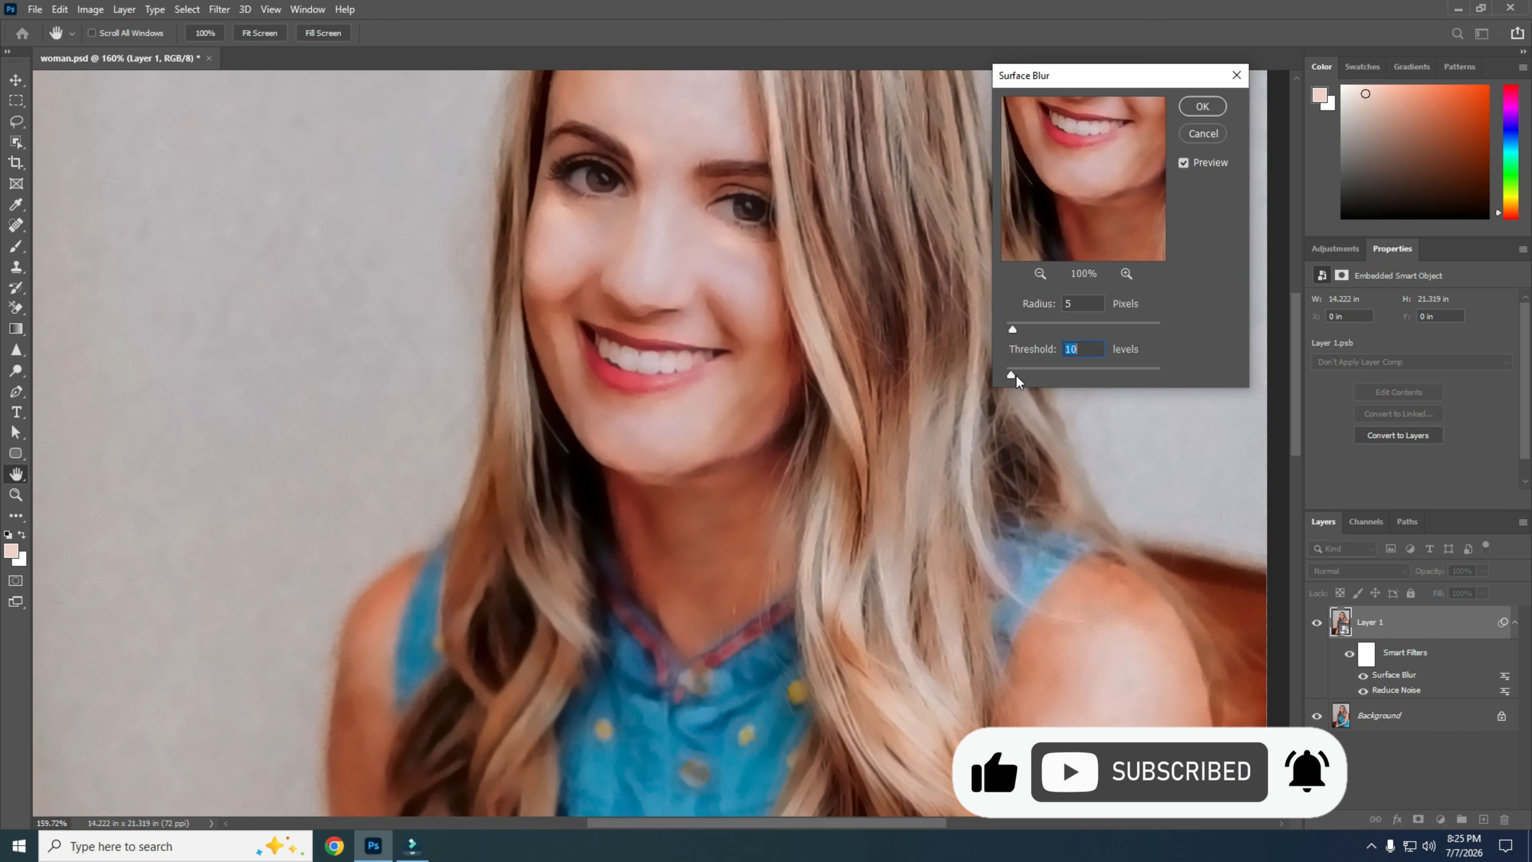
click(1202, 107)
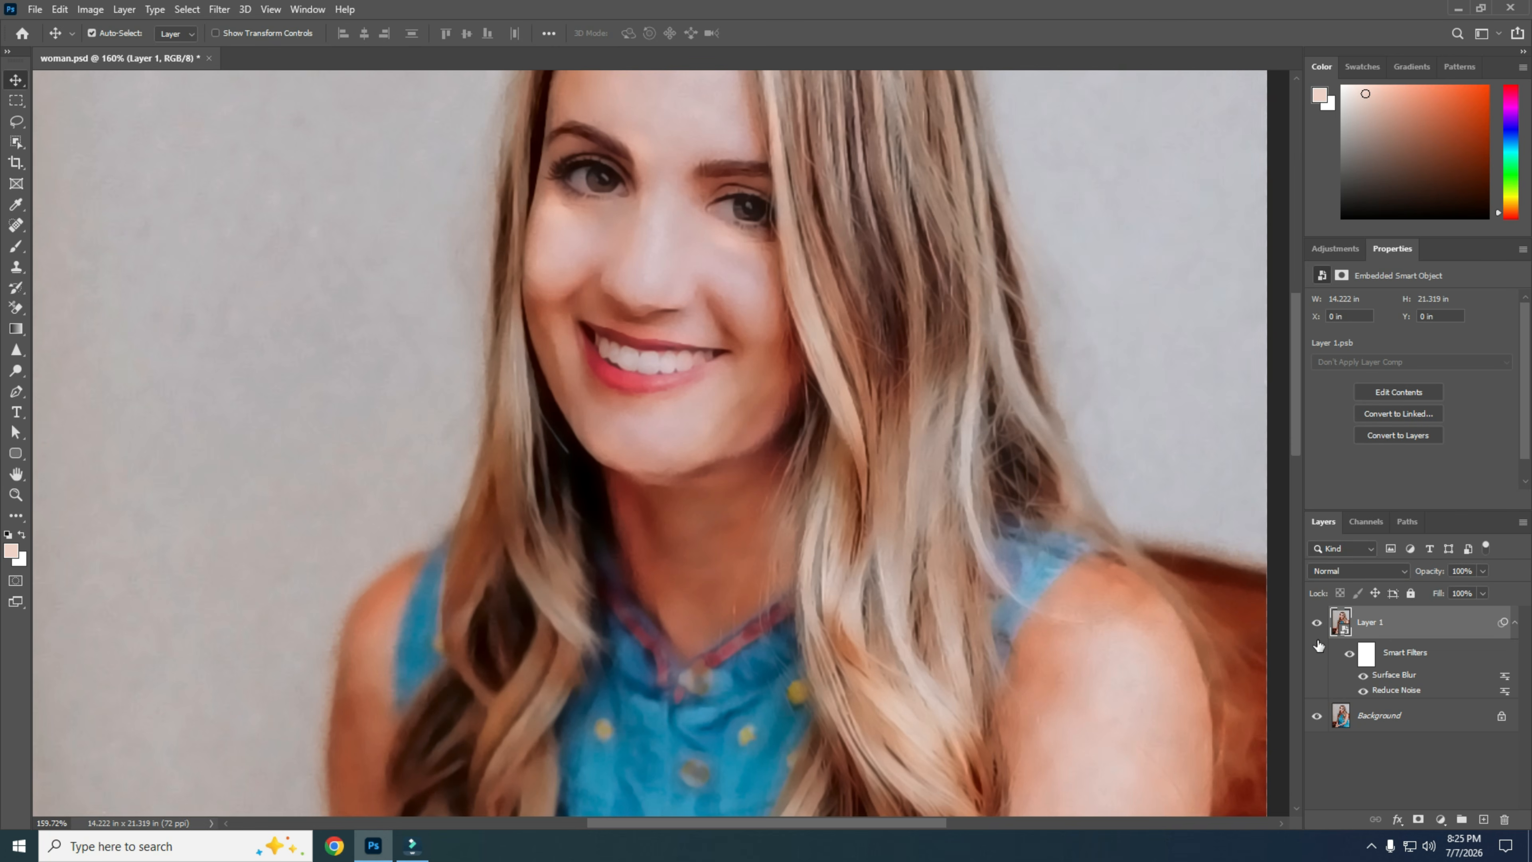
click(1363, 676)
click(1363, 677)
- Apply Smart Sharpen to Layer 1 with Amount 80%, Radius 1.0 px, Reduce Noise 100%, removing Gaussian Blur, and compare with the original
click(218, 9)
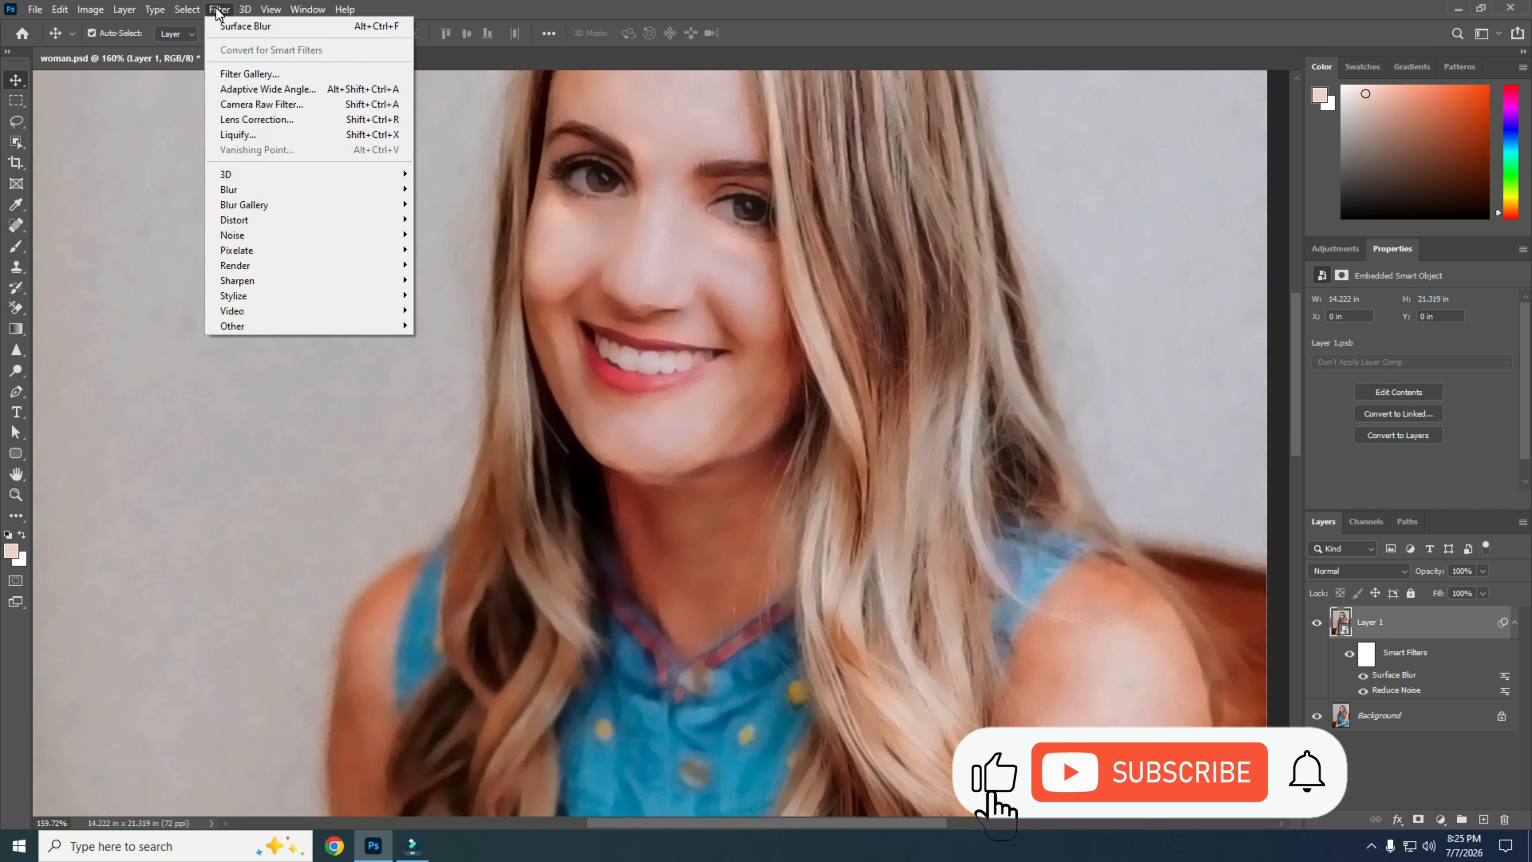
mouse_move(249, 283)
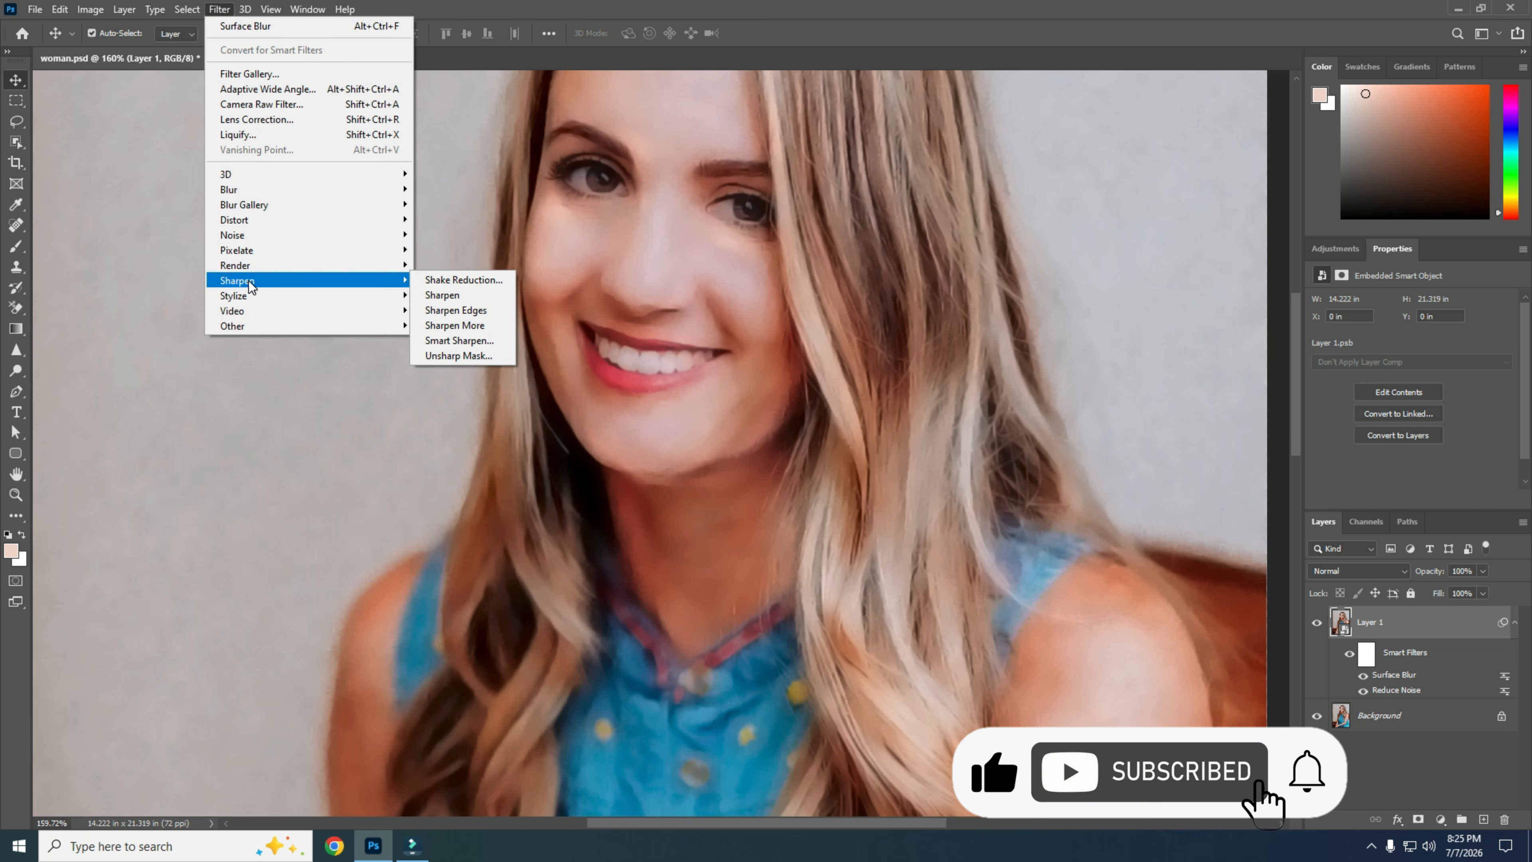
click(474, 339)
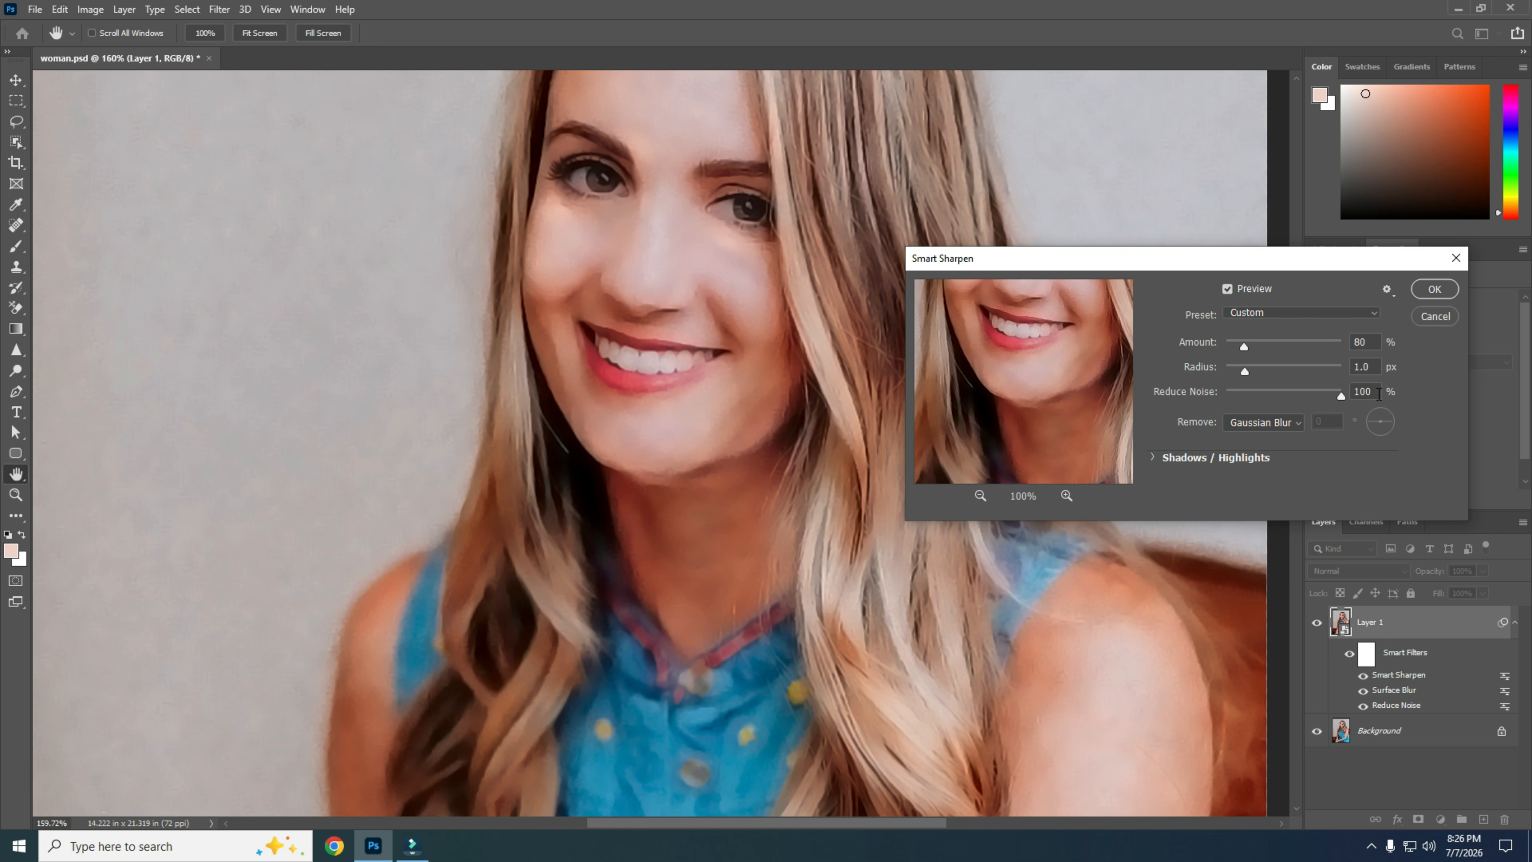
click(1280, 431)
click(1270, 433)
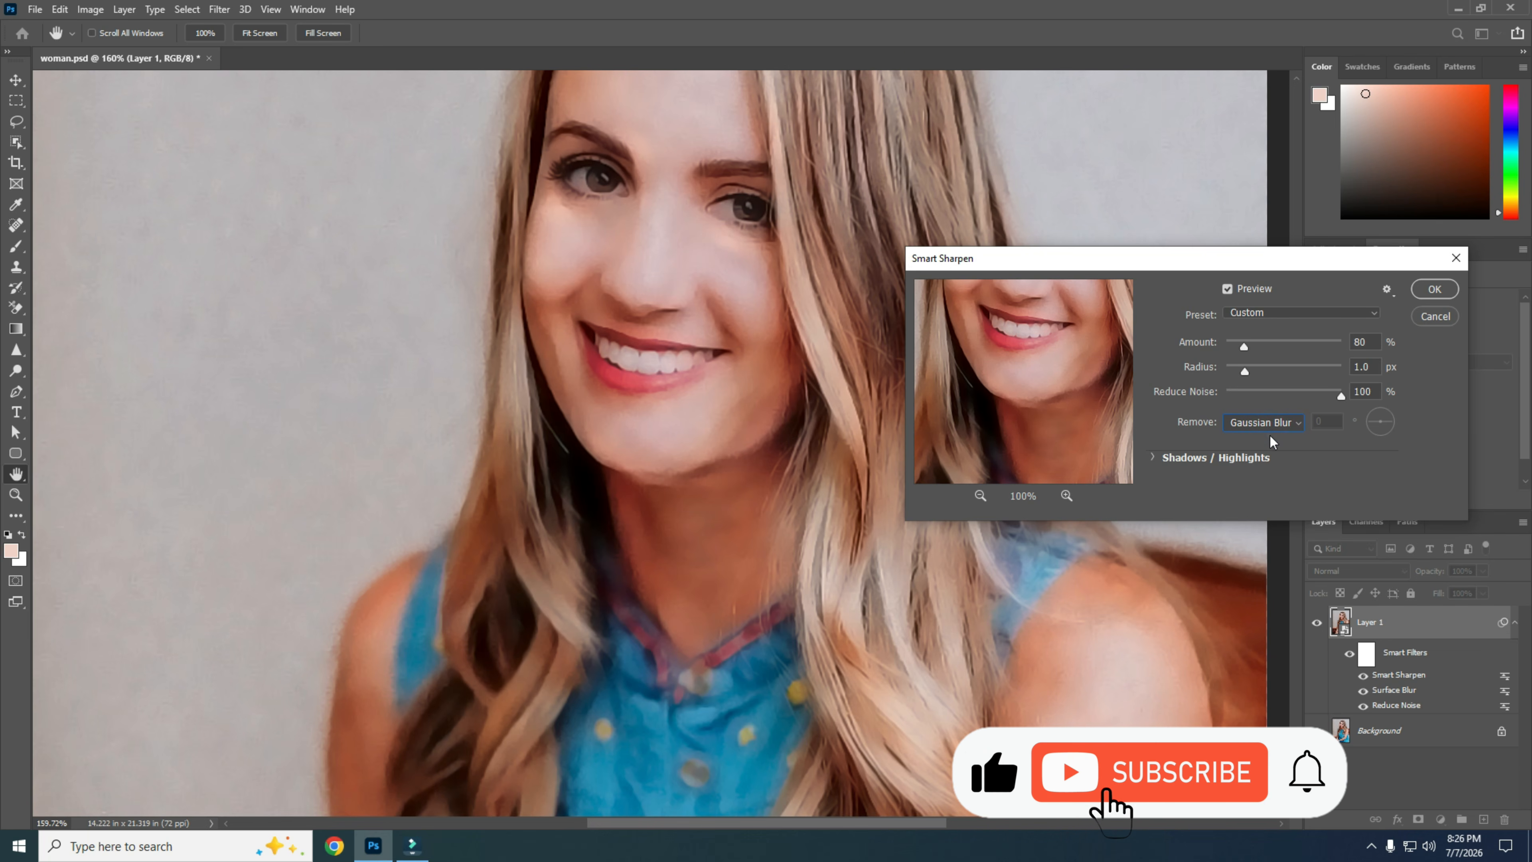
click(1434, 289)
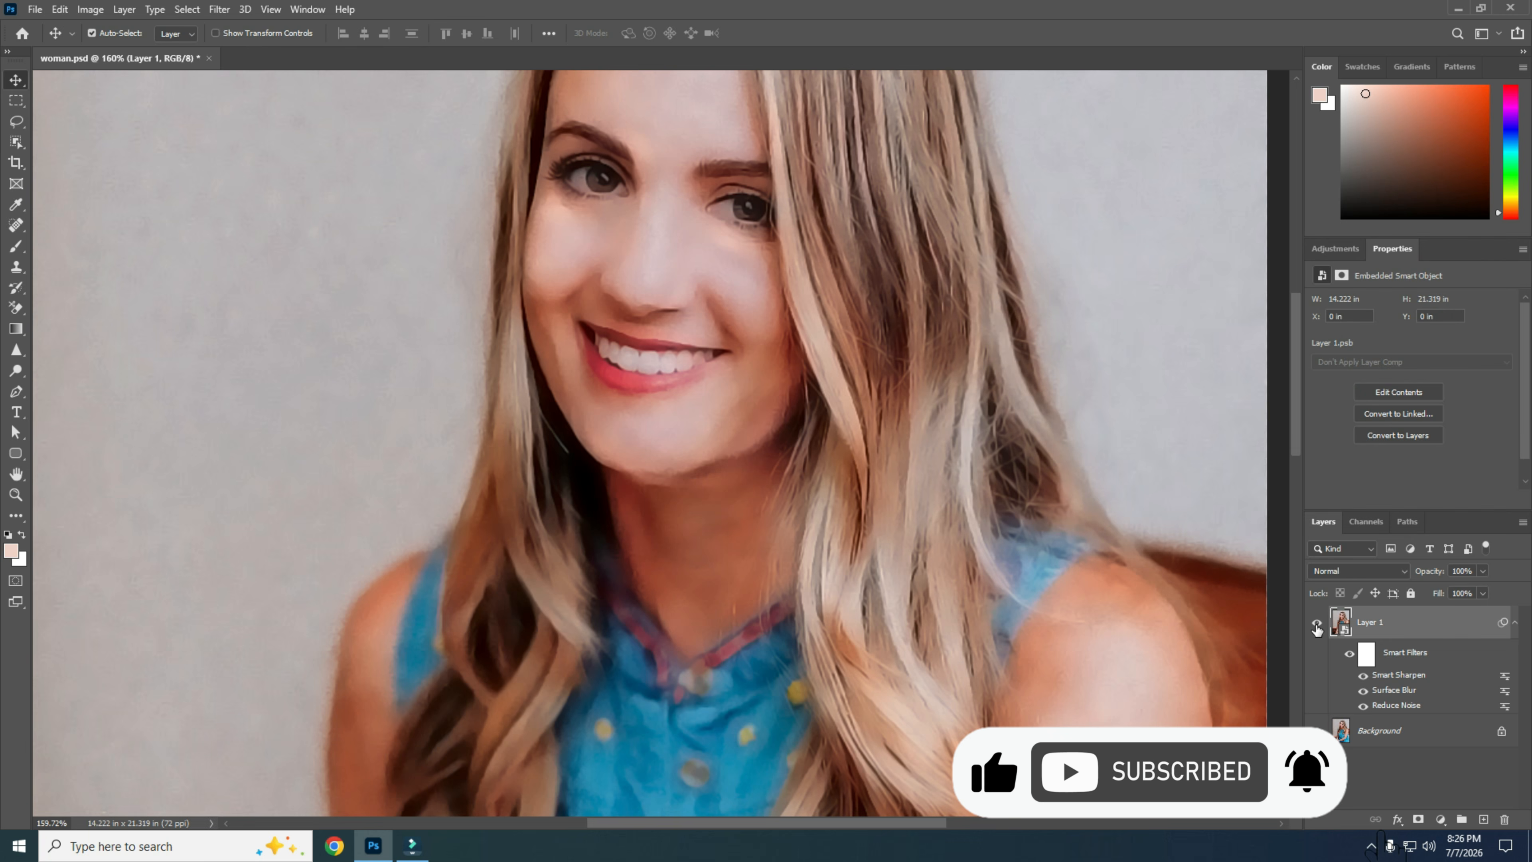
click(1316, 625)
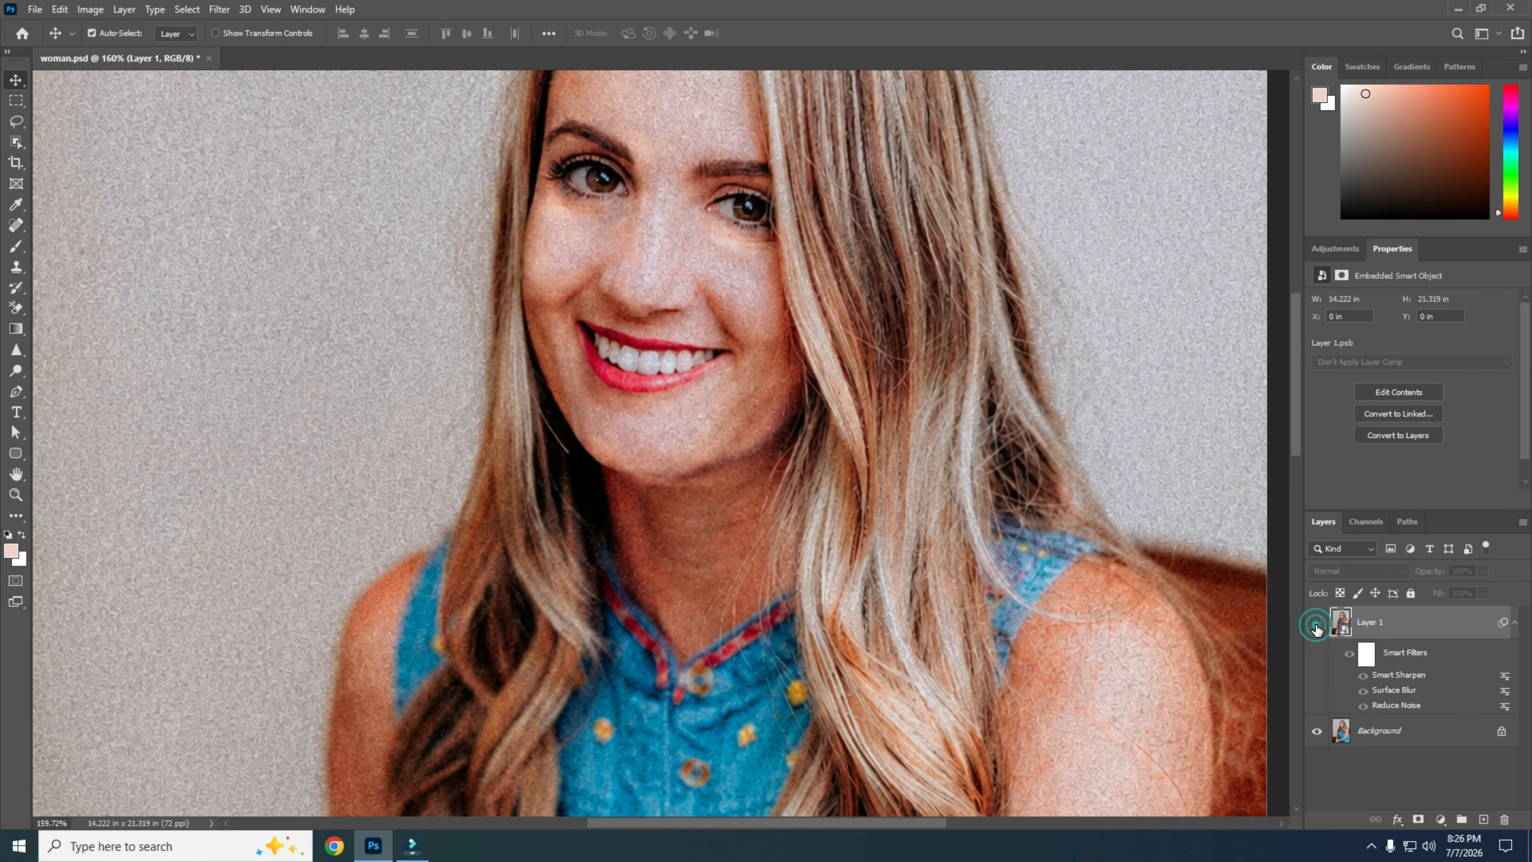
click(1315, 625)
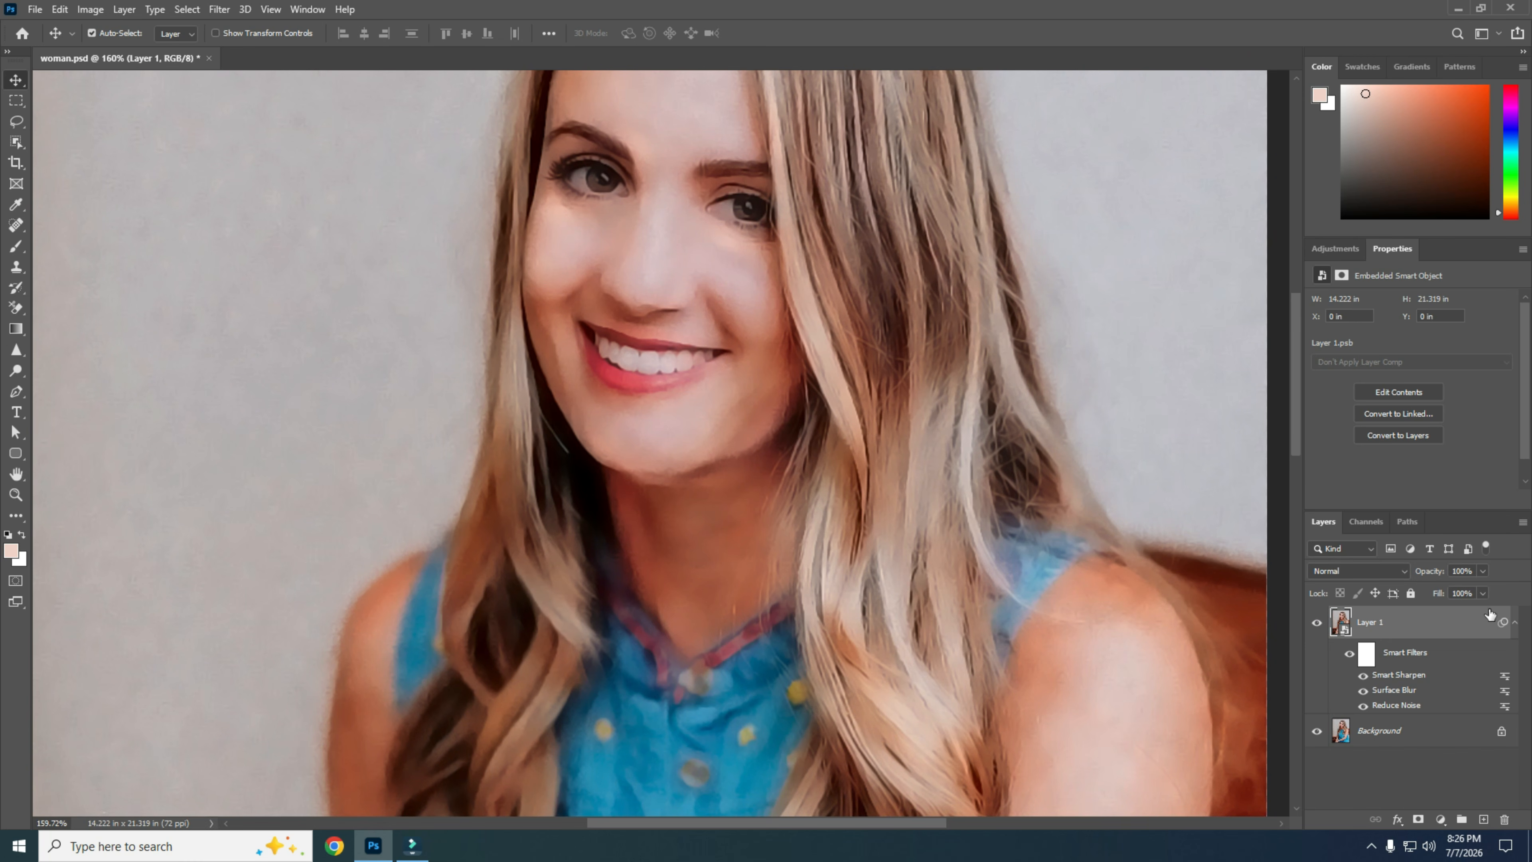
- Add a layer mask to Layer 1 and set the Brush tool to 100% flow and 0% hardness
click(1514, 622)
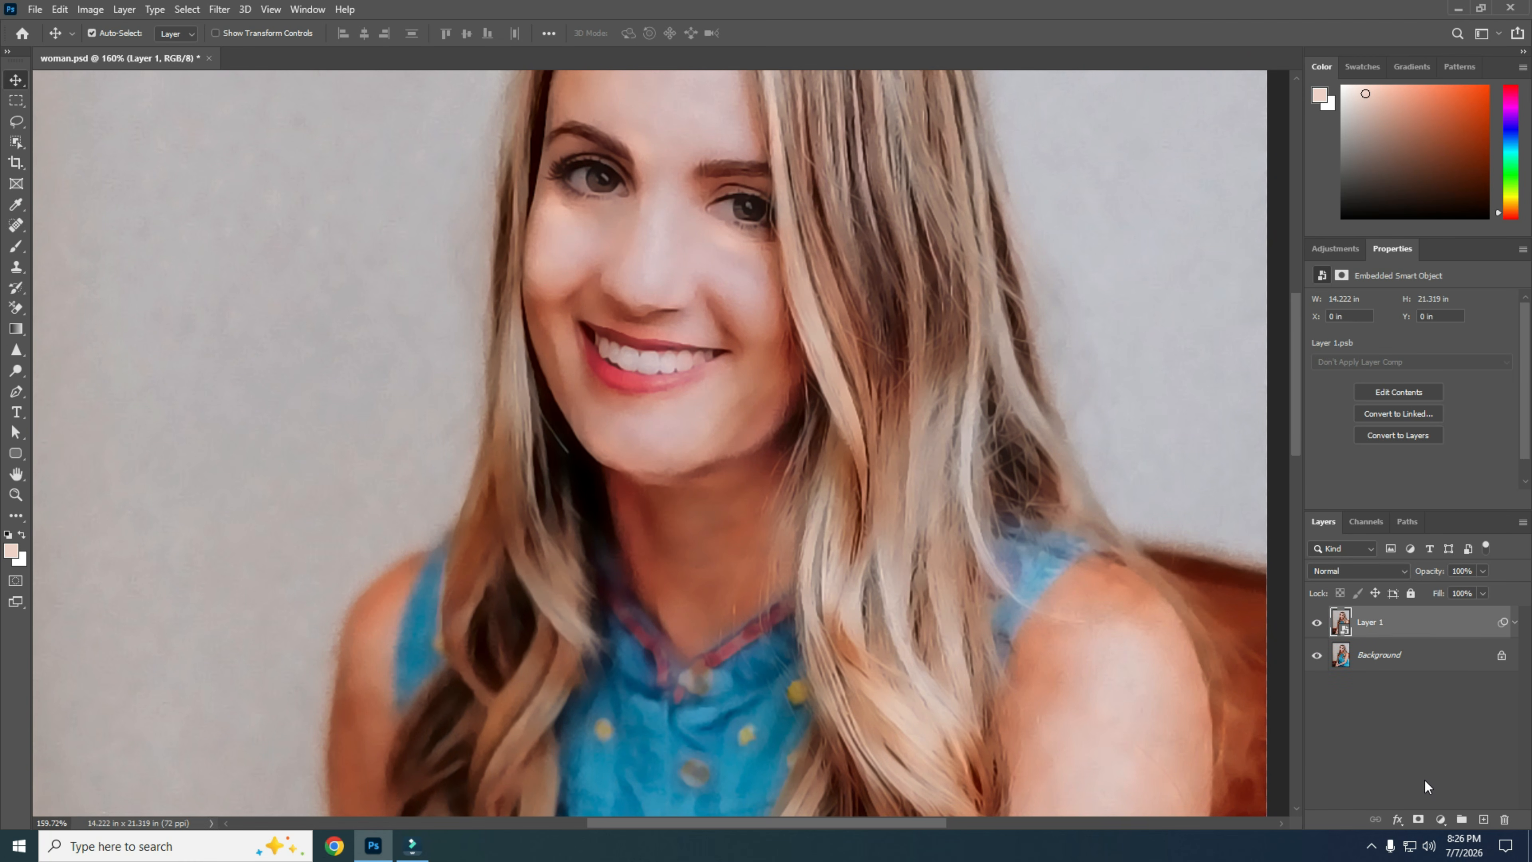
click(1417, 818)
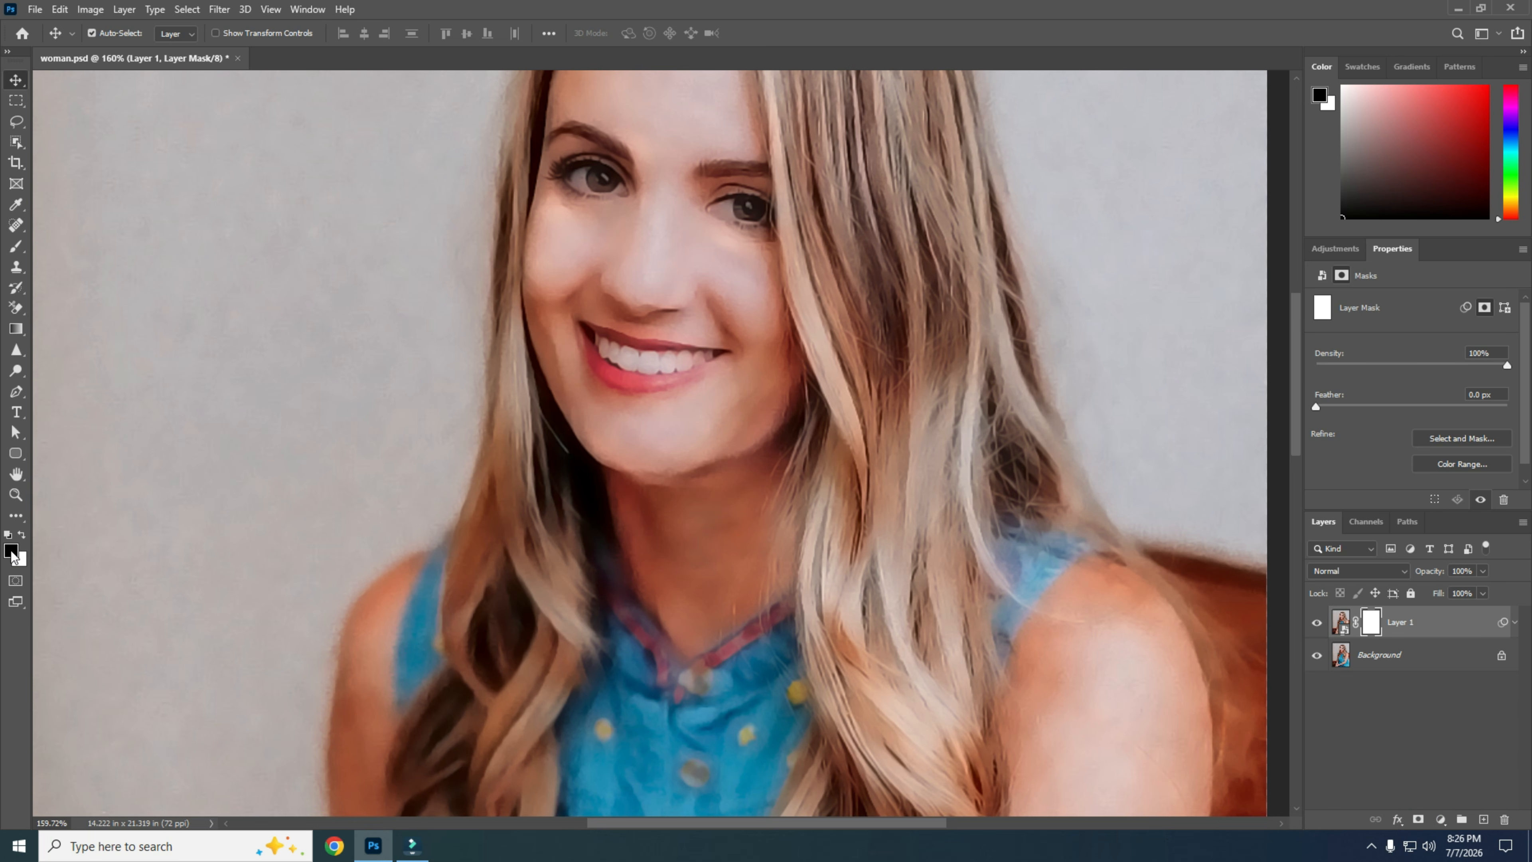
click(20, 250)
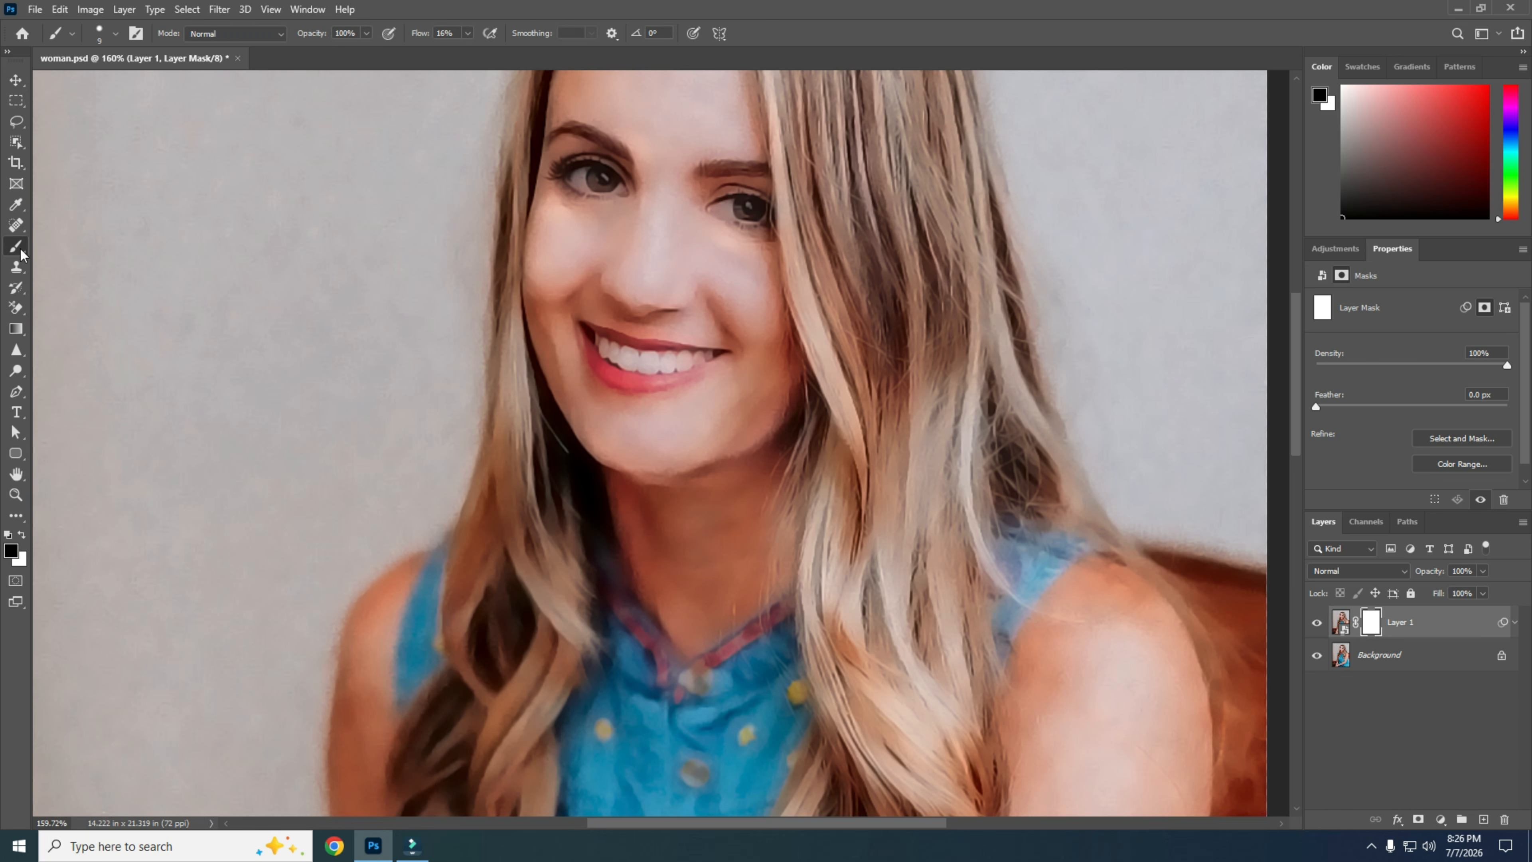
click(468, 34)
drag(469, 50, 531, 51)
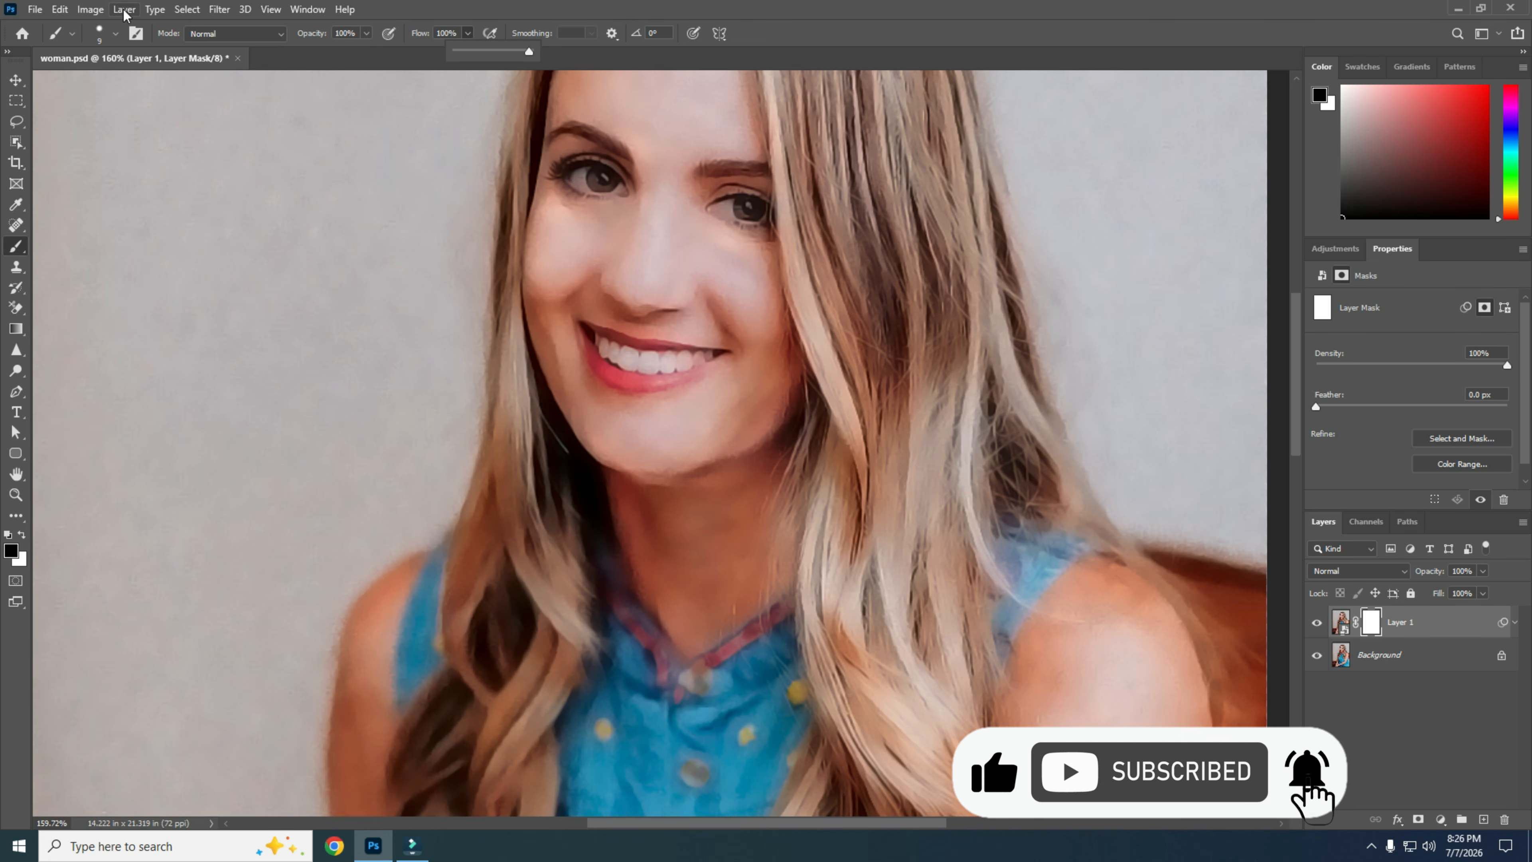
click(115, 34)
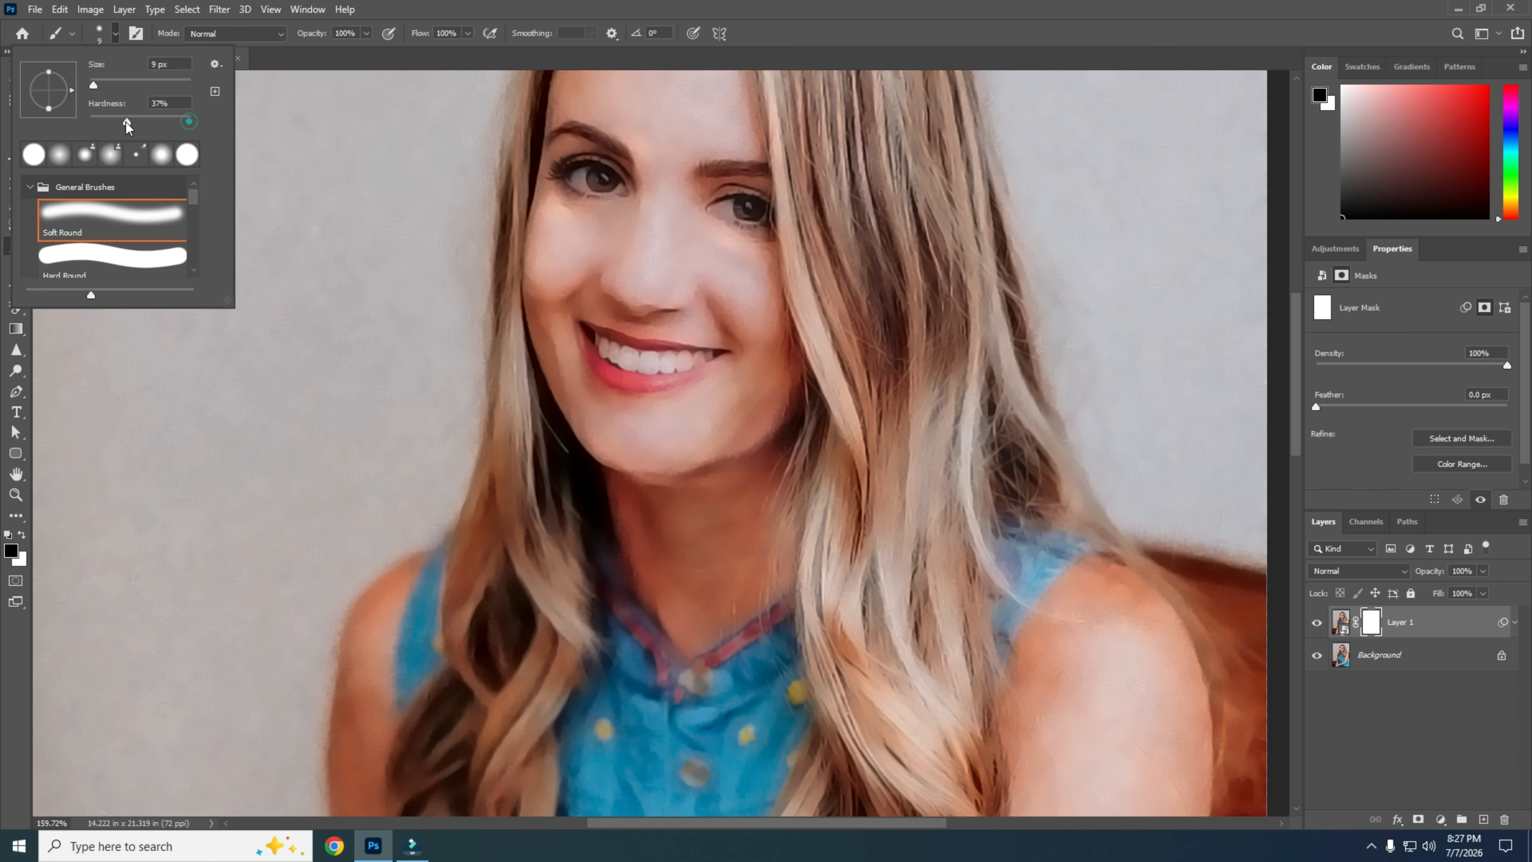
drag(191, 121, 90, 127)
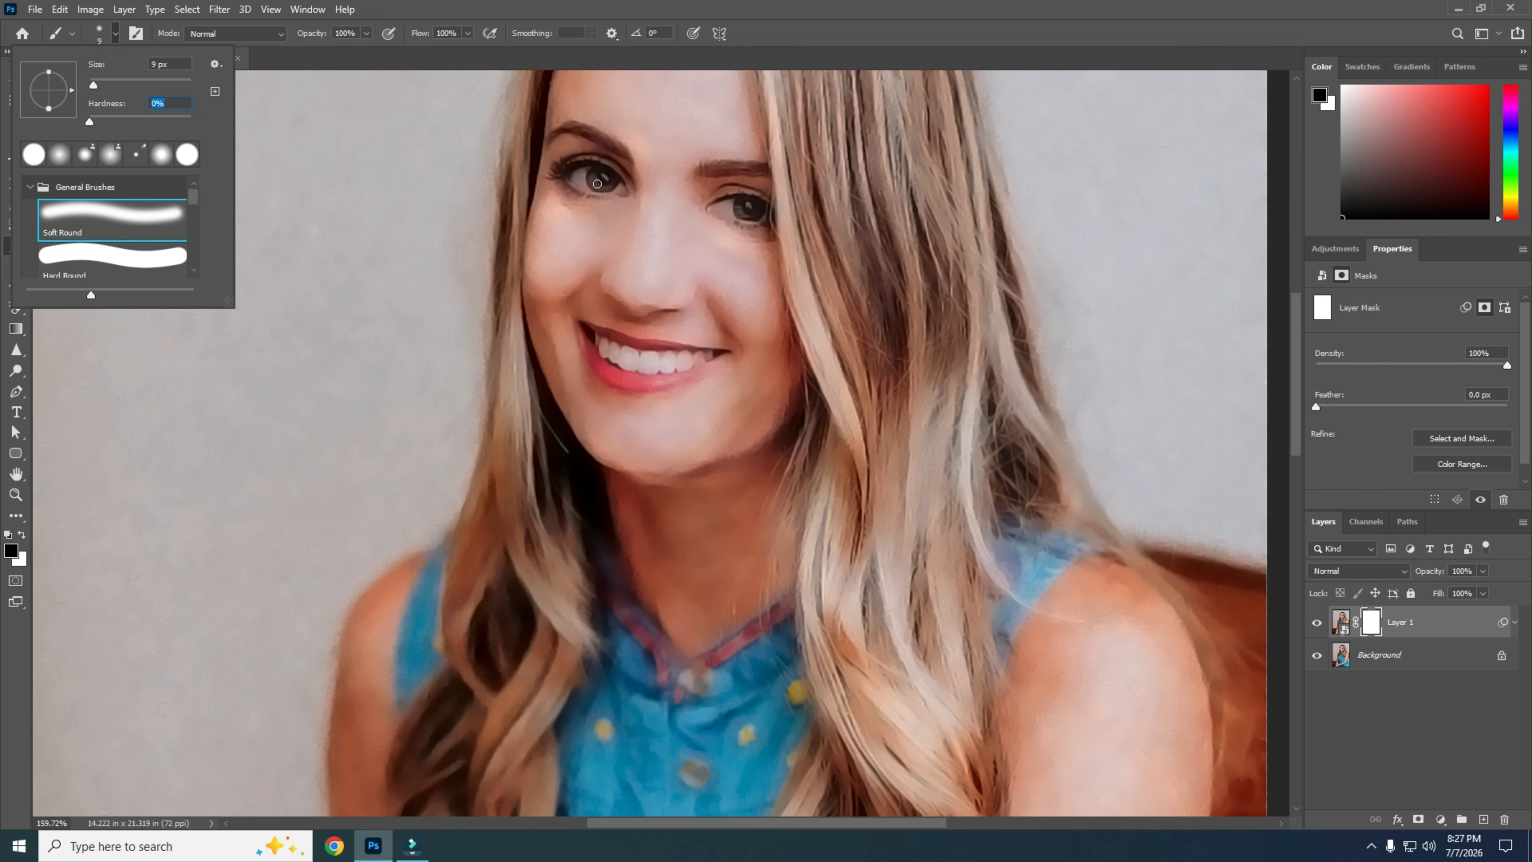
- Enlarge the brush to 20 px and paint black on Layer 1's mask over both irises to restore the eye detail
key(Return)
key(bracketright)
key(bracketright)
drag(588, 178, 601, 178)
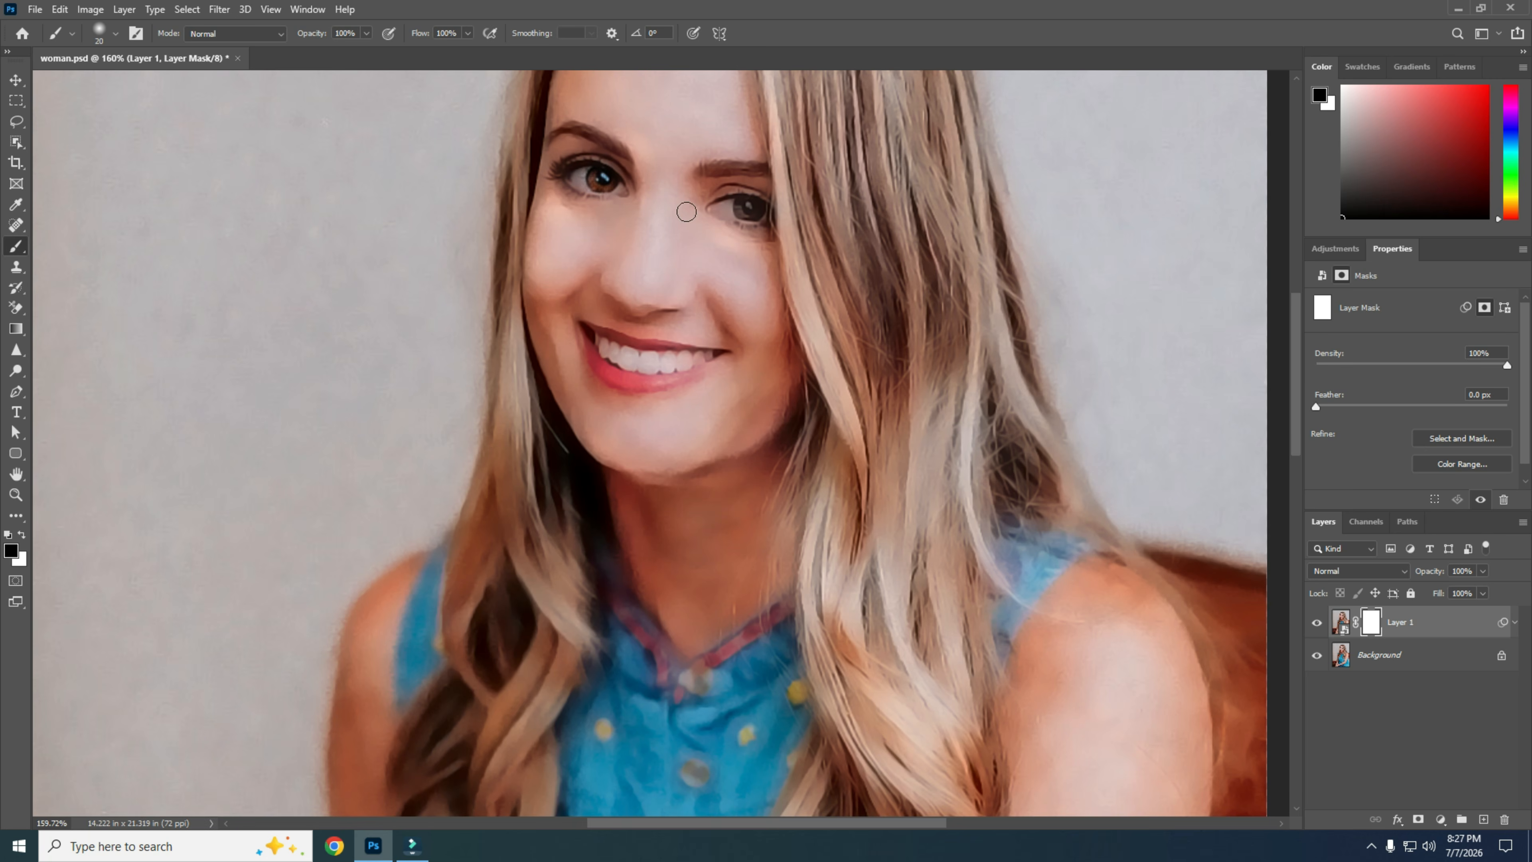
drag(740, 205, 754, 211)
- Set the brush flow to 20% and paint black on Layer 1's mask over the lips and both eyebrows
click(467, 34)
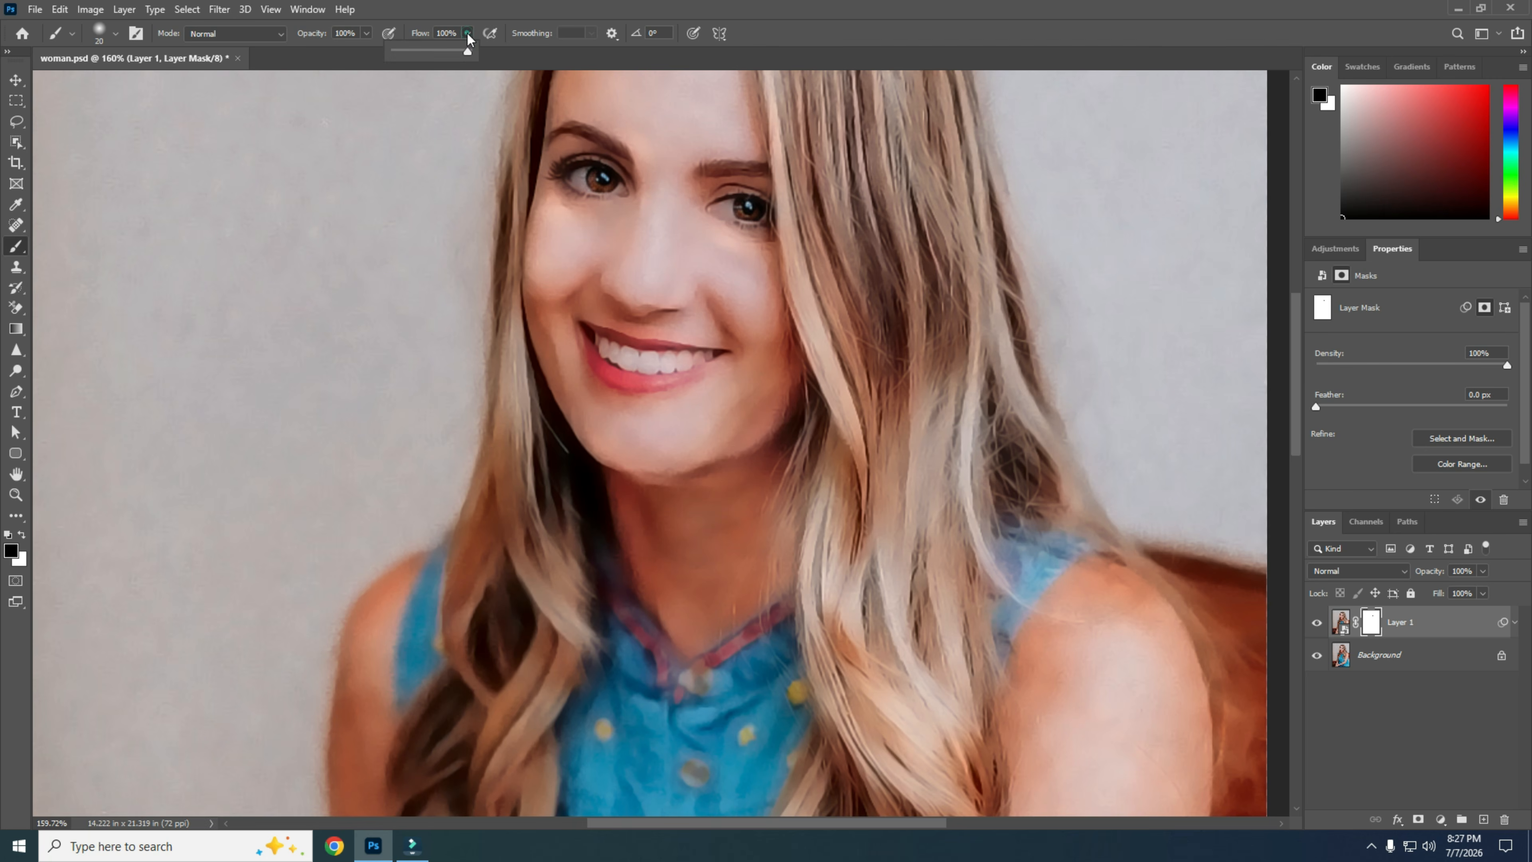
double_click(451, 34)
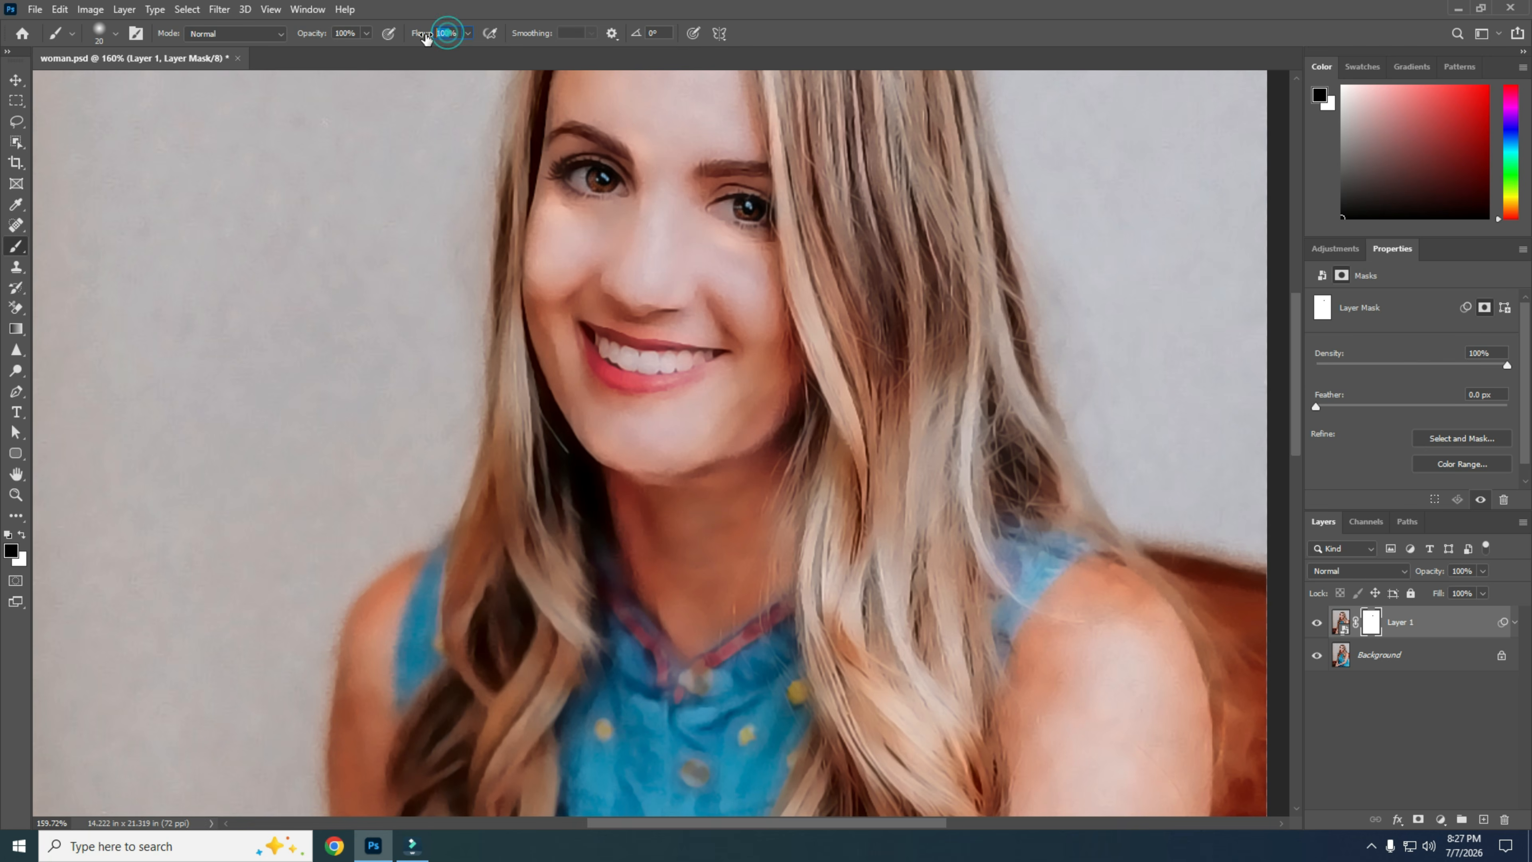
text(20)
mouse_move(589, 329)
mouse_down()
mouse_move(715, 353)
mouse_move(624, 377)
mouse_up()
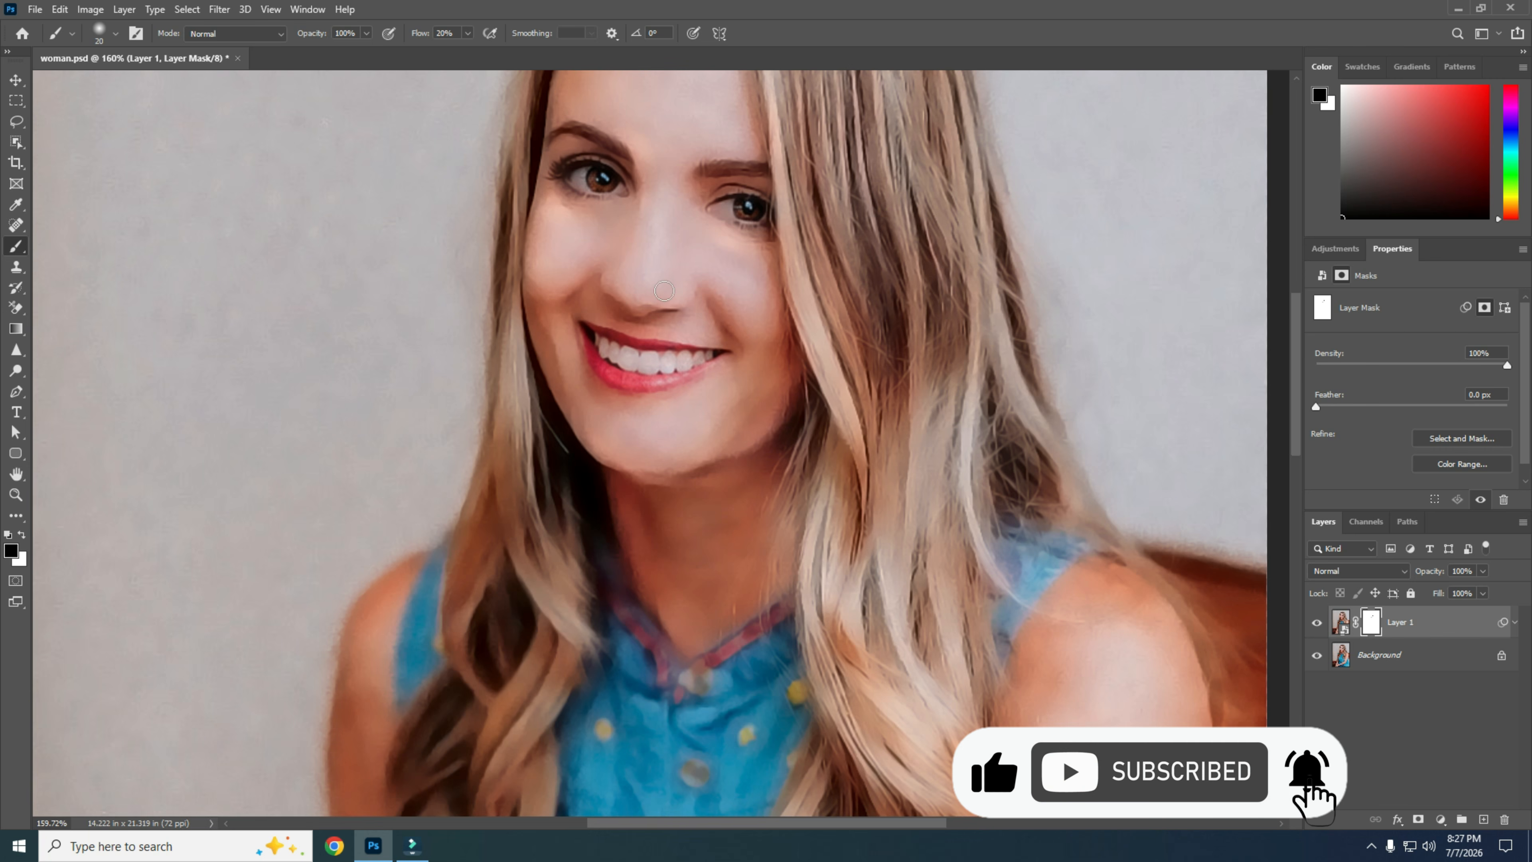
drag(700, 172, 770, 172)
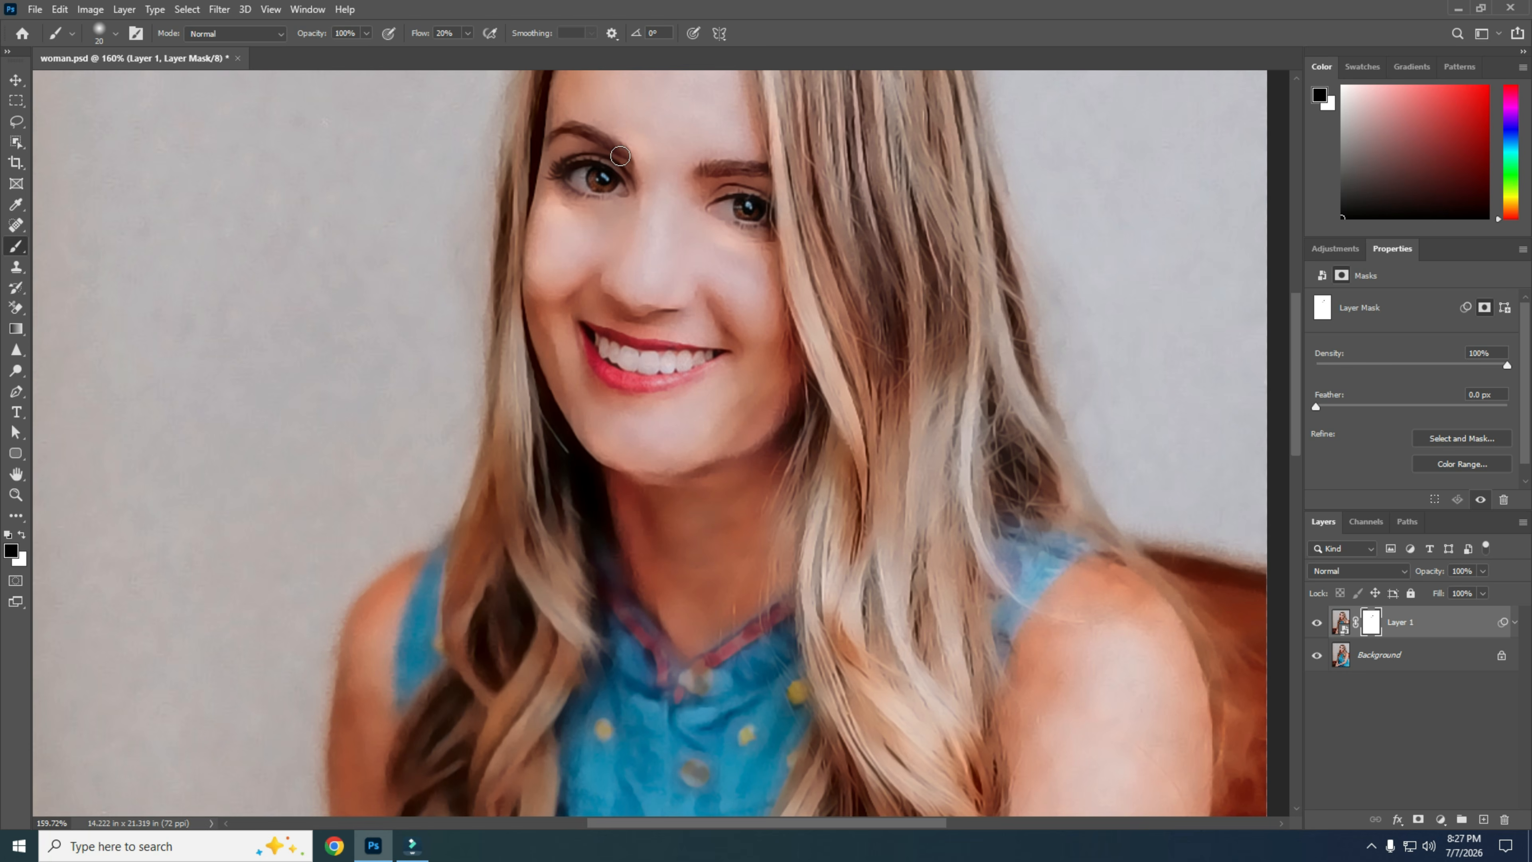
mouse_move(620, 156)
mouse_down()
mouse_move(584, 133)
mouse_move(552, 135)
mouse_move(537, 159)
mouse_up()
- Compare the noise-reduced portrait with the original Background by toggling Layer 1's visibility, both close up and at 120% zoom
click(1317, 622)
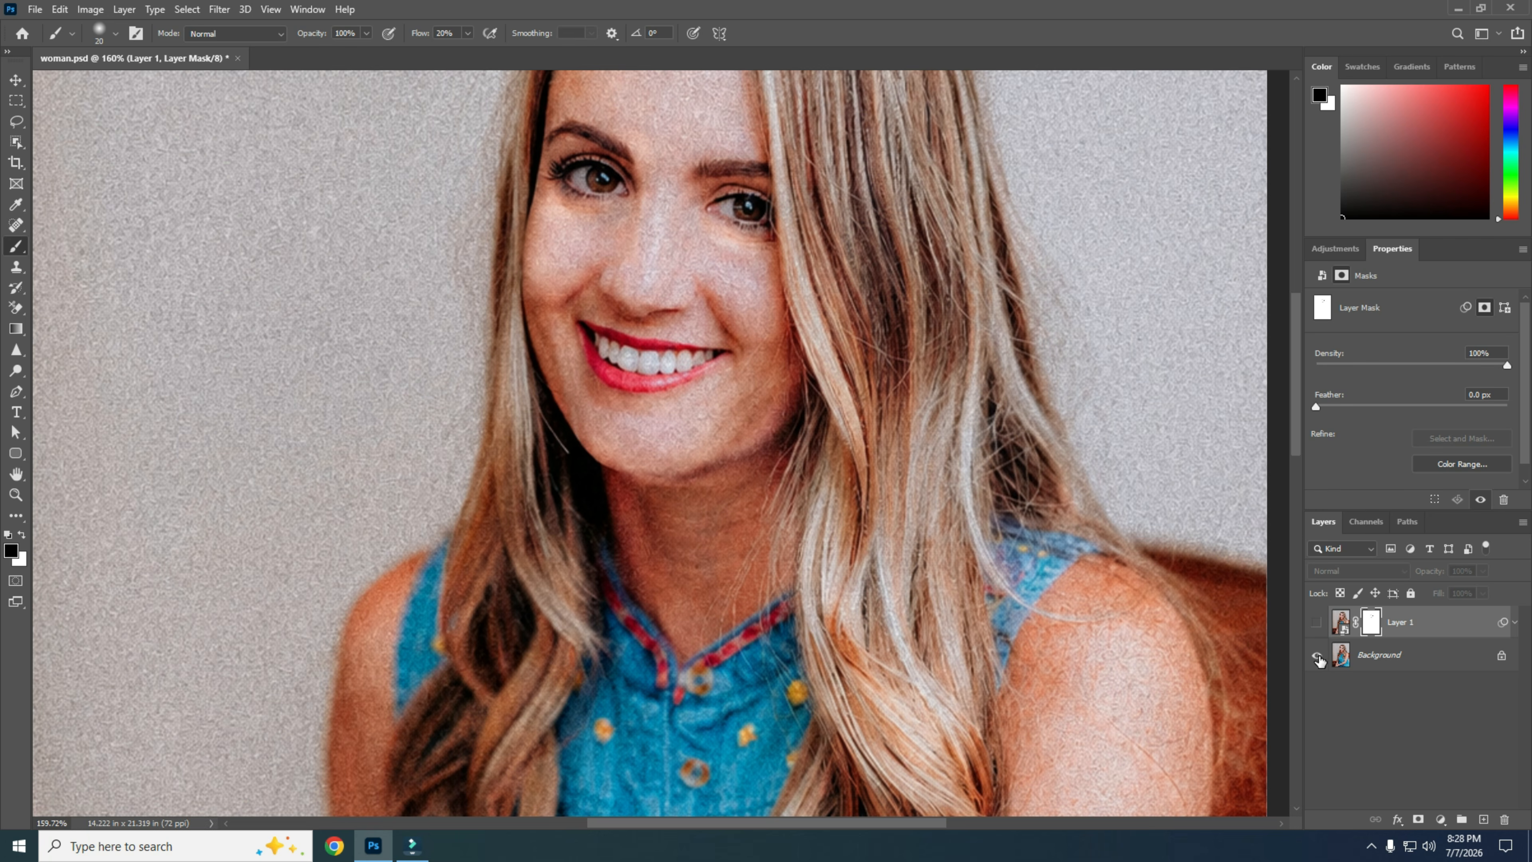
alt+click(1317, 656)
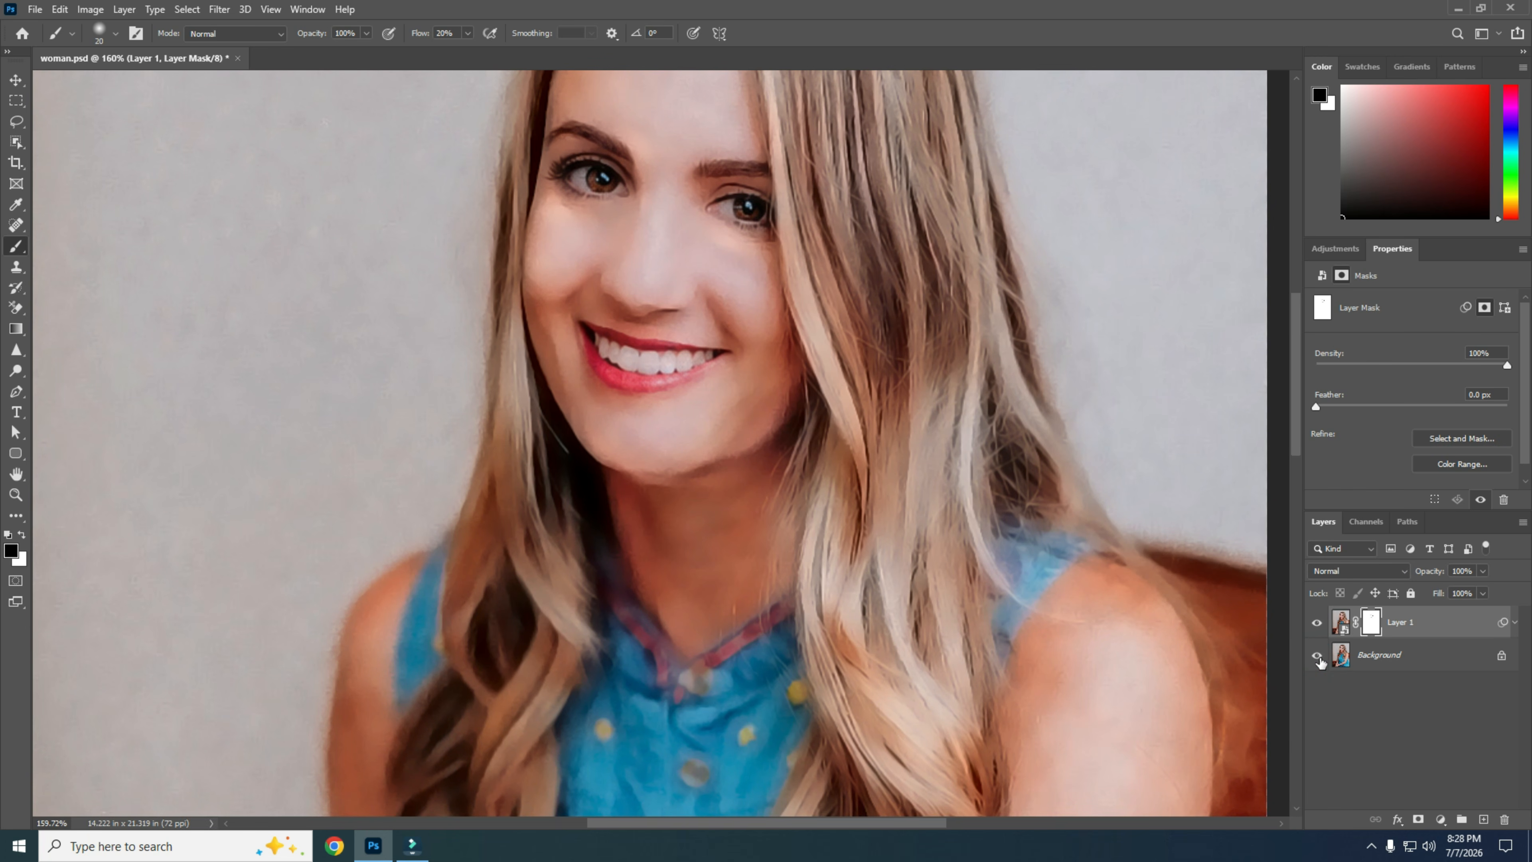
alt+click(1319, 660)
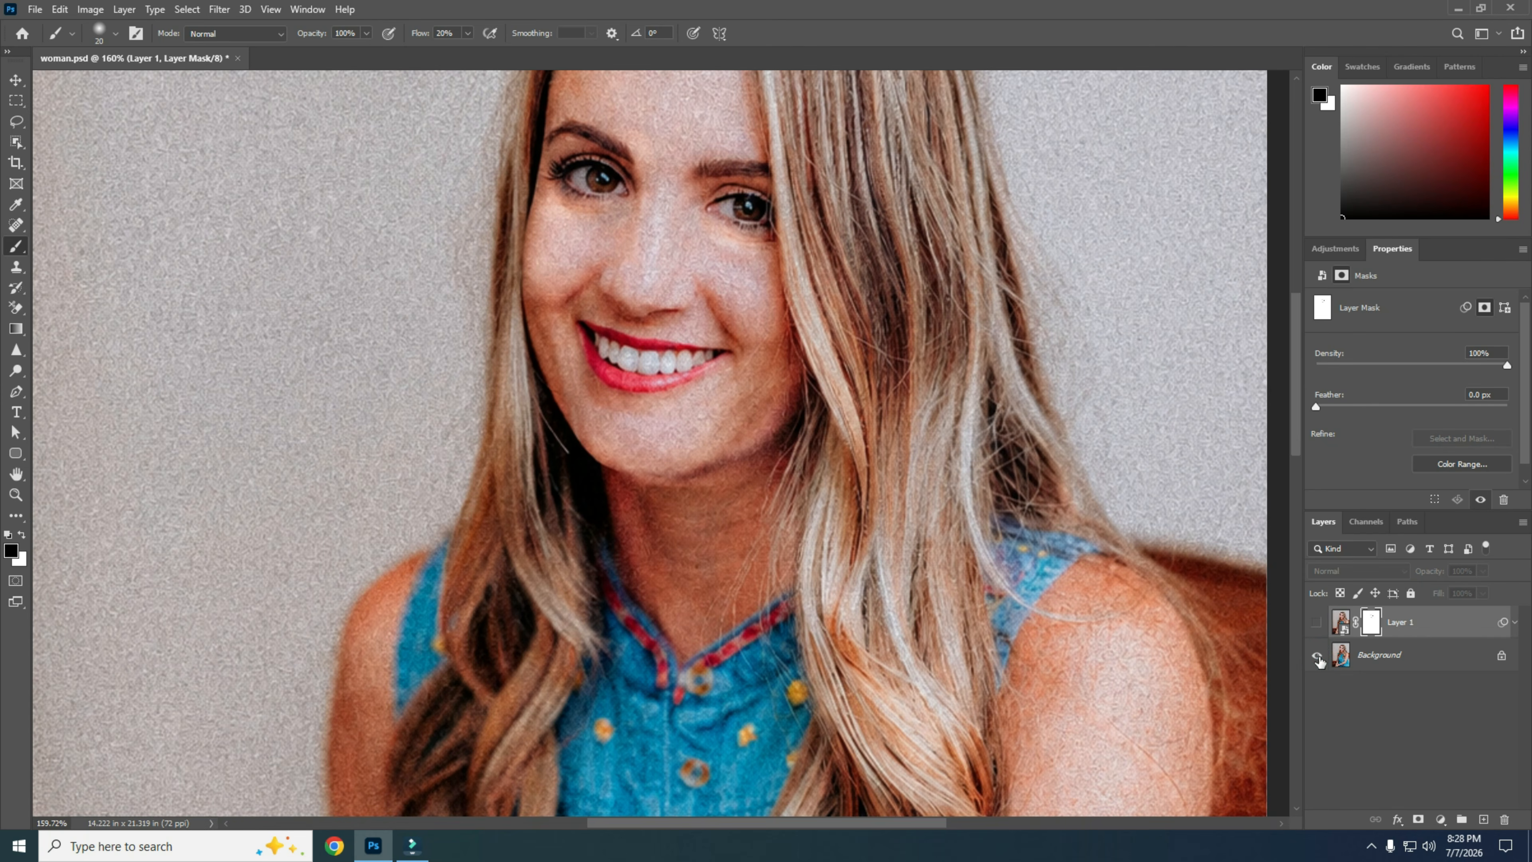
alt+click(1317, 660)
scroll(759, 427, down, 3)
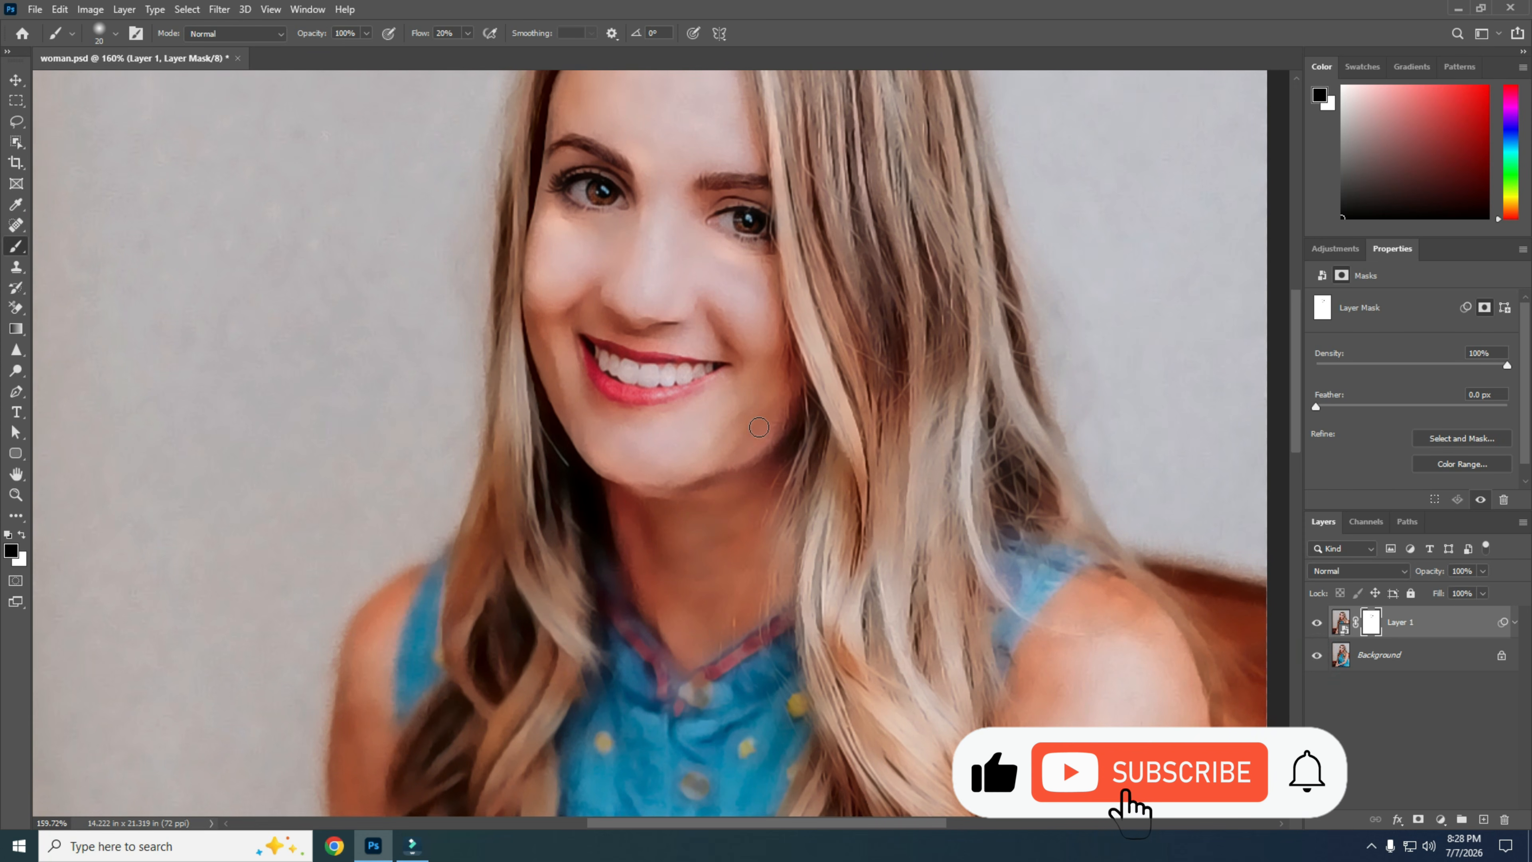
alt+click(1317, 657)
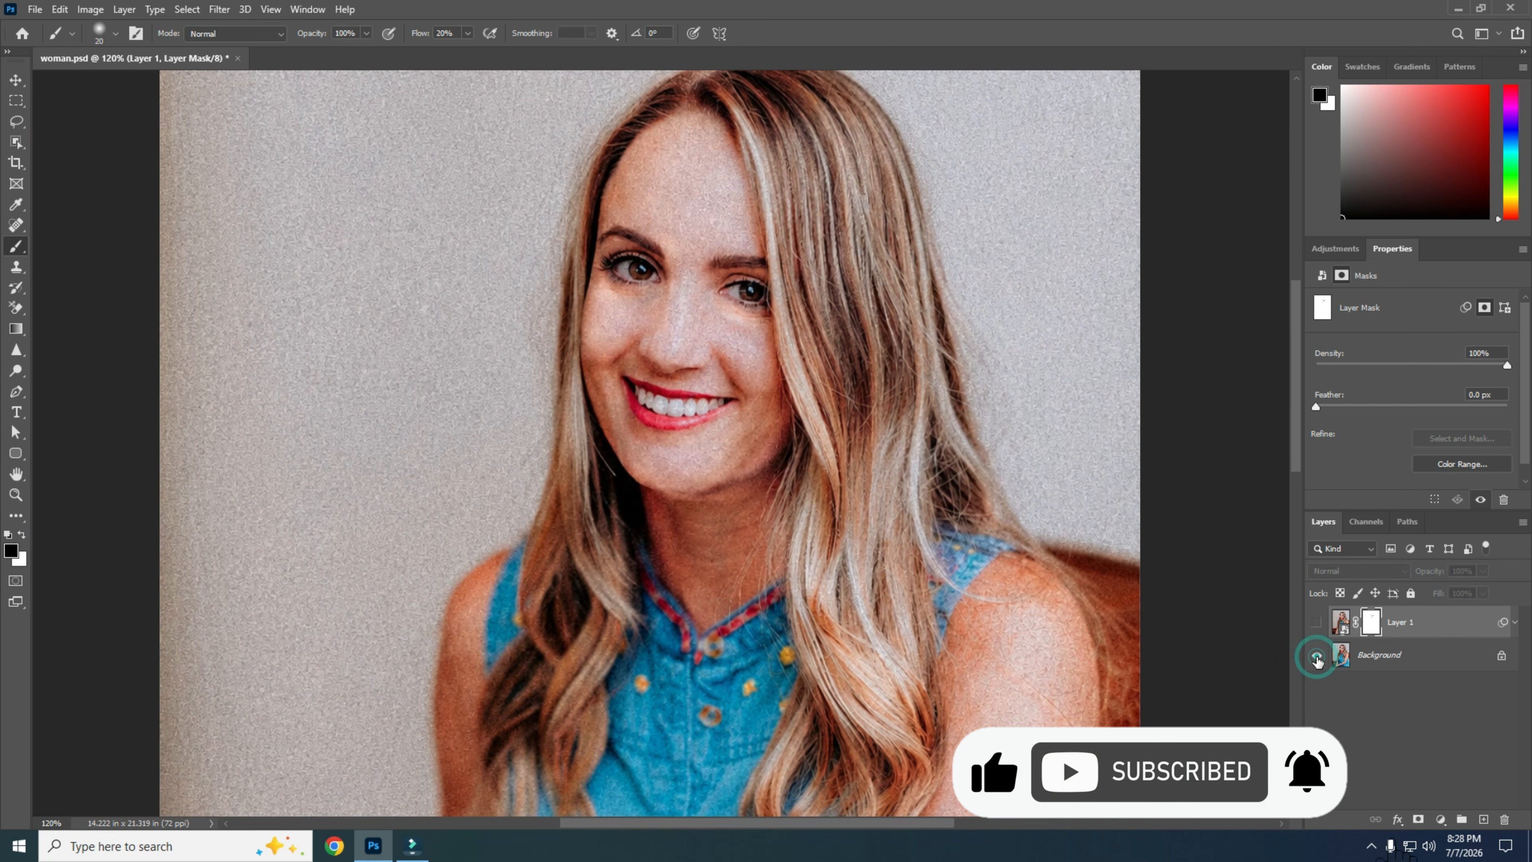
alt+click(1317, 658)
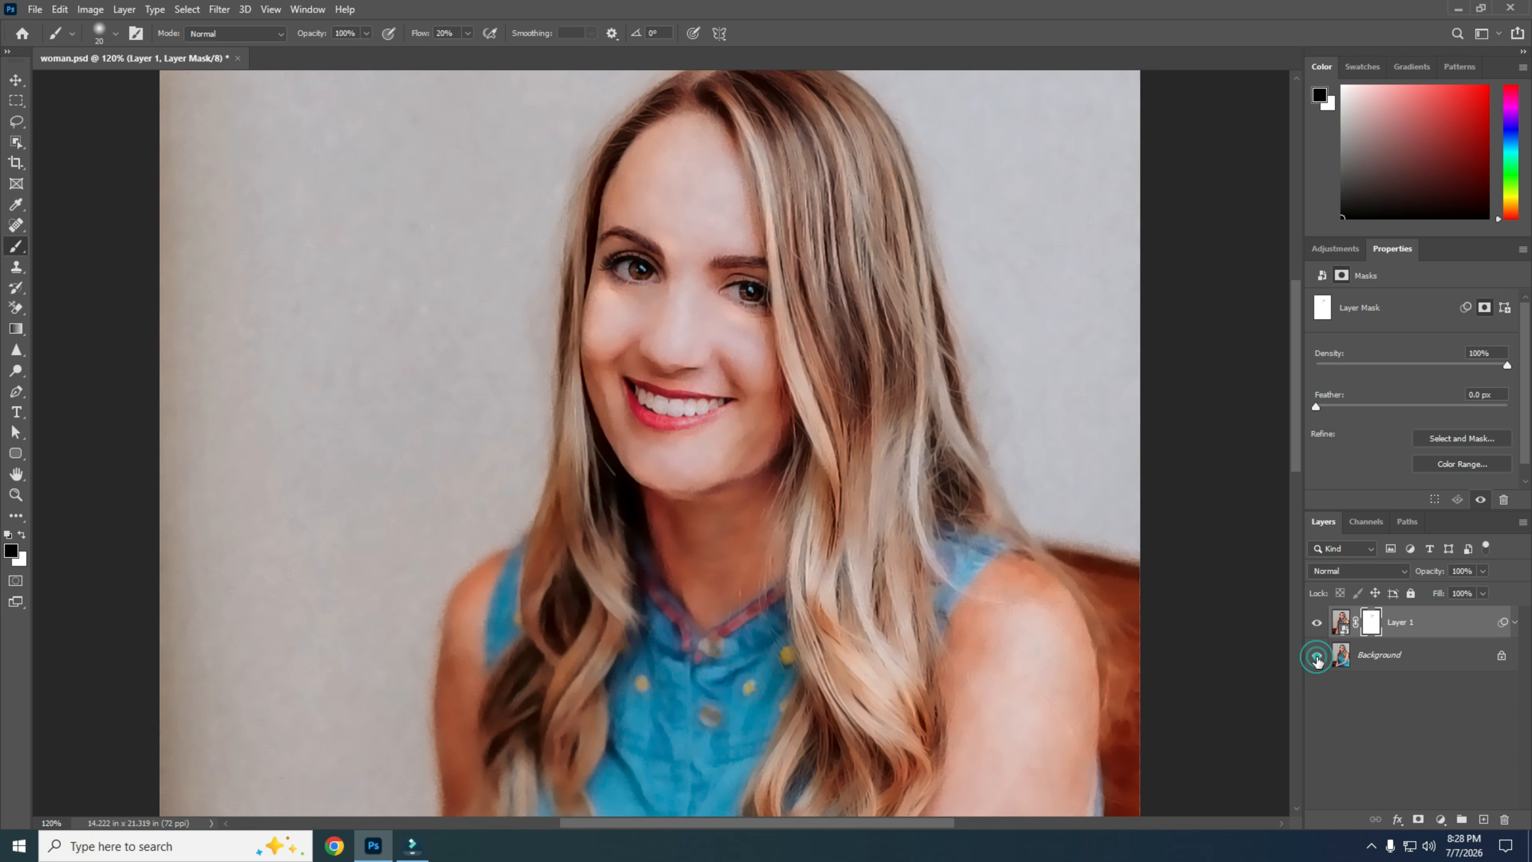